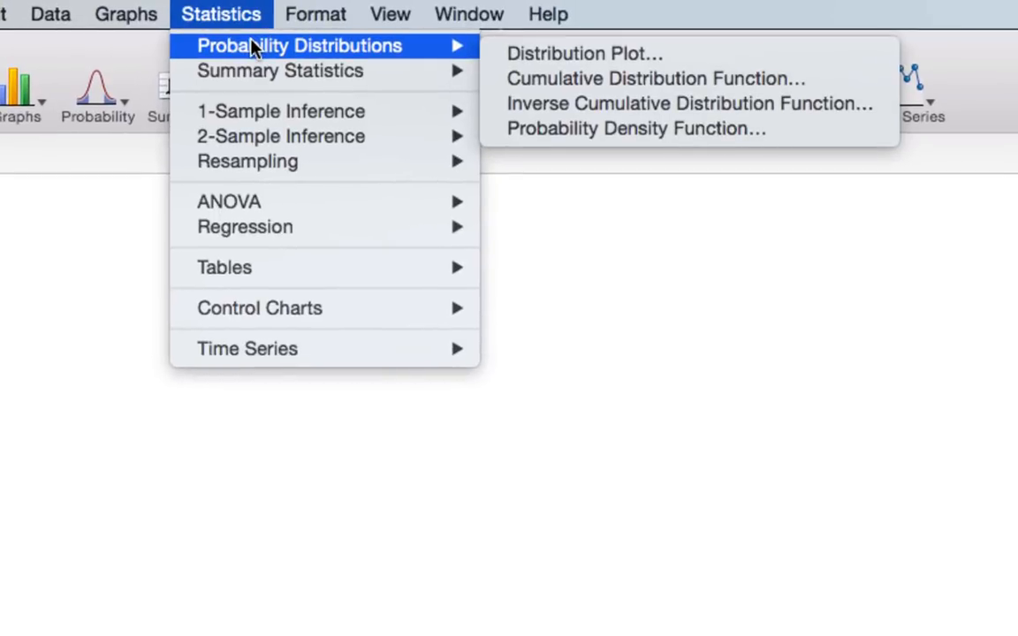
- Create a standard normal probability distribution plot (mean 0, standard deviation 1) shading the left tail for an x value of 1
{"action": "left_click", "coordinate": [540, 55]}
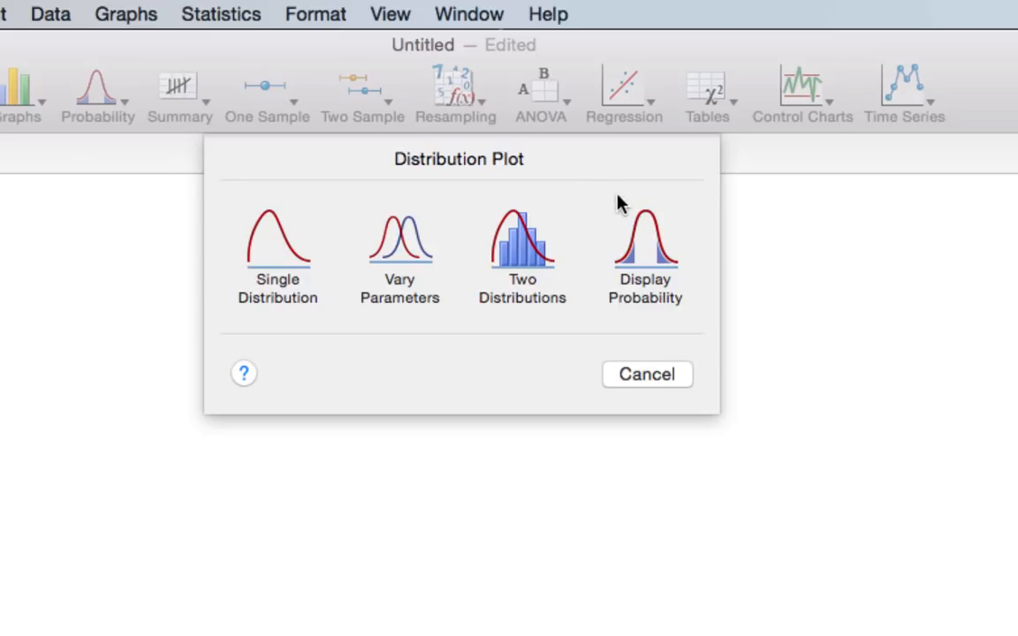
{"action": "left_click", "coordinate": [641, 249]}
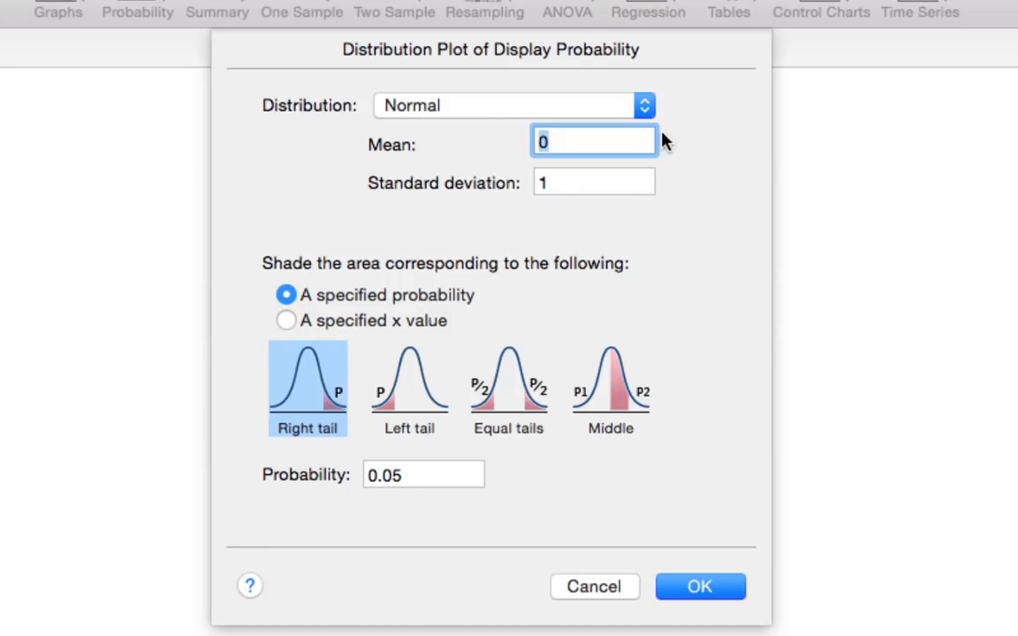
{"action": "left_click", "coordinate": [287, 321]}
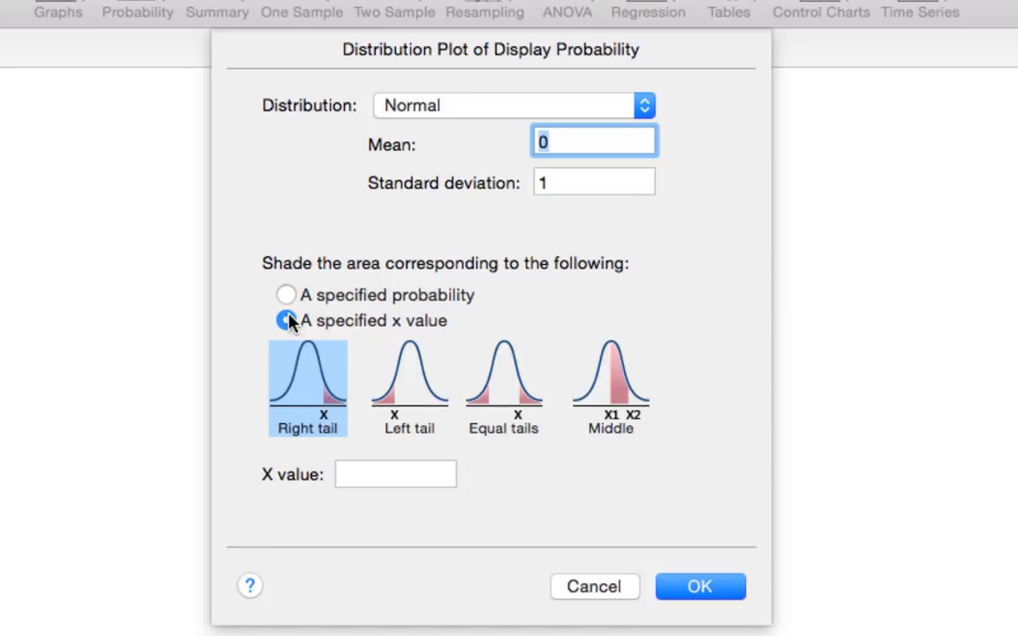
{"action": "left_click", "coordinate": [418, 392]}
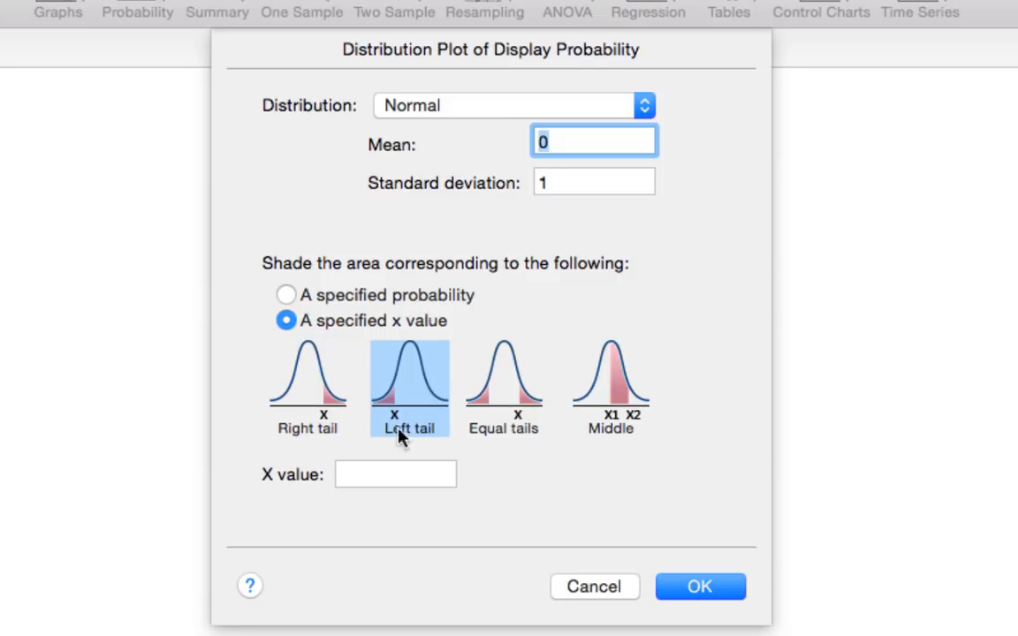
{"action": "left_click", "coordinate": [376, 474]}
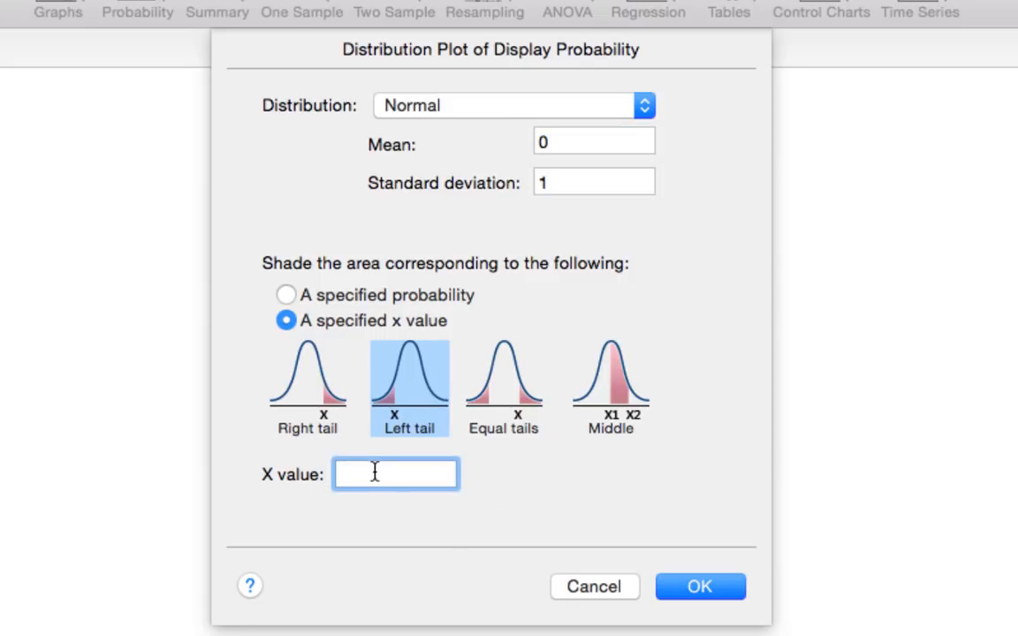
{"action": "type", "text": "1"}
{"action": "left_click", "coordinate": [695, 596]}
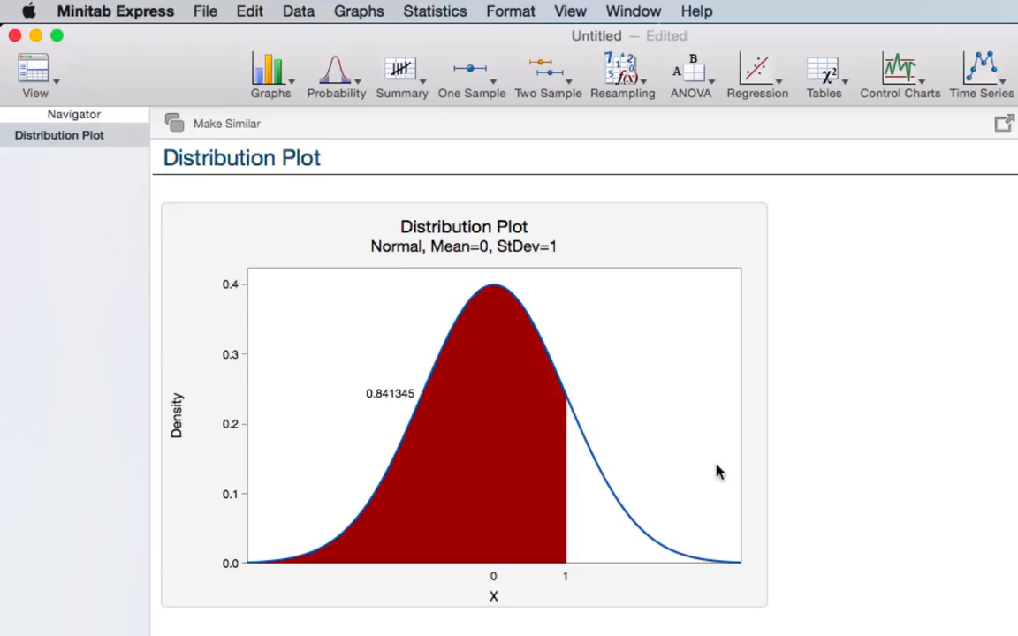
- Create another standard normal probability distribution plot, shading the right tail for an x value of 1
{"action": "left_click", "coordinate": [431, 13]}
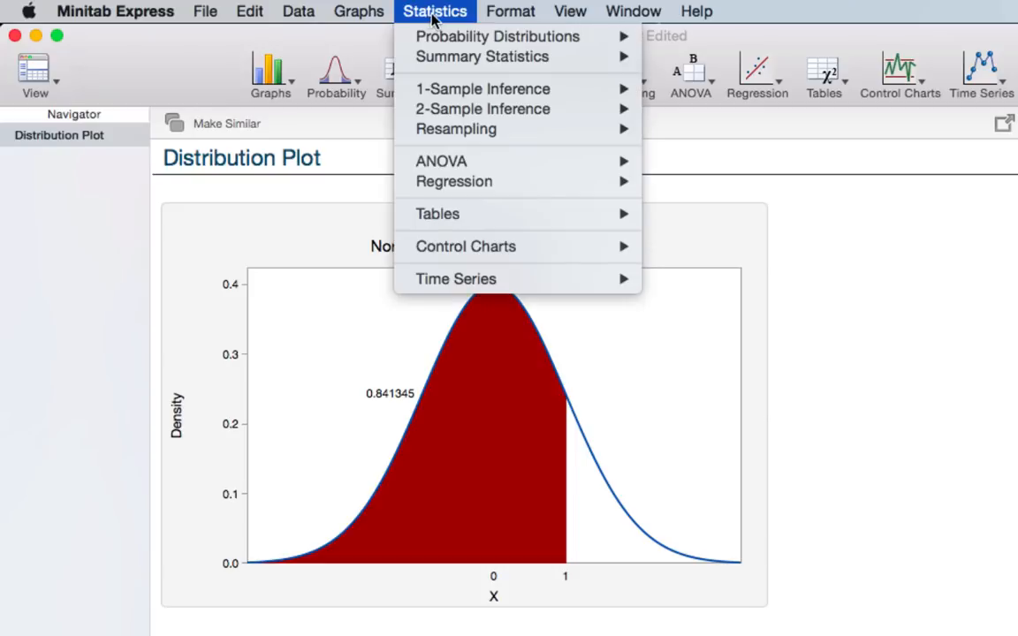
{"action": "mouse_move", "coordinate": [500, 35]}
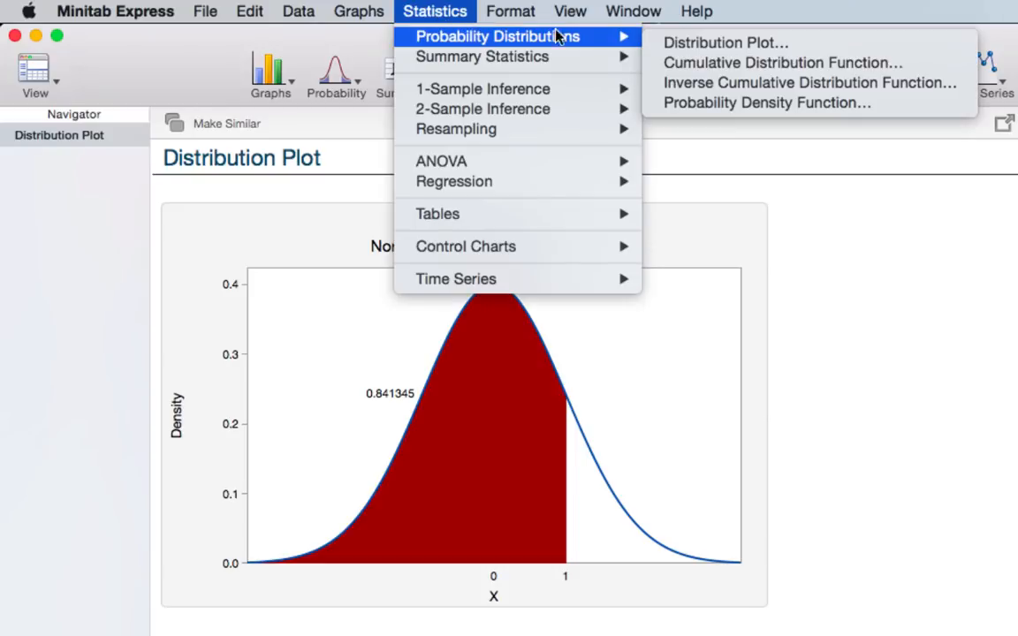
{"action": "left_click", "coordinate": [700, 44]}
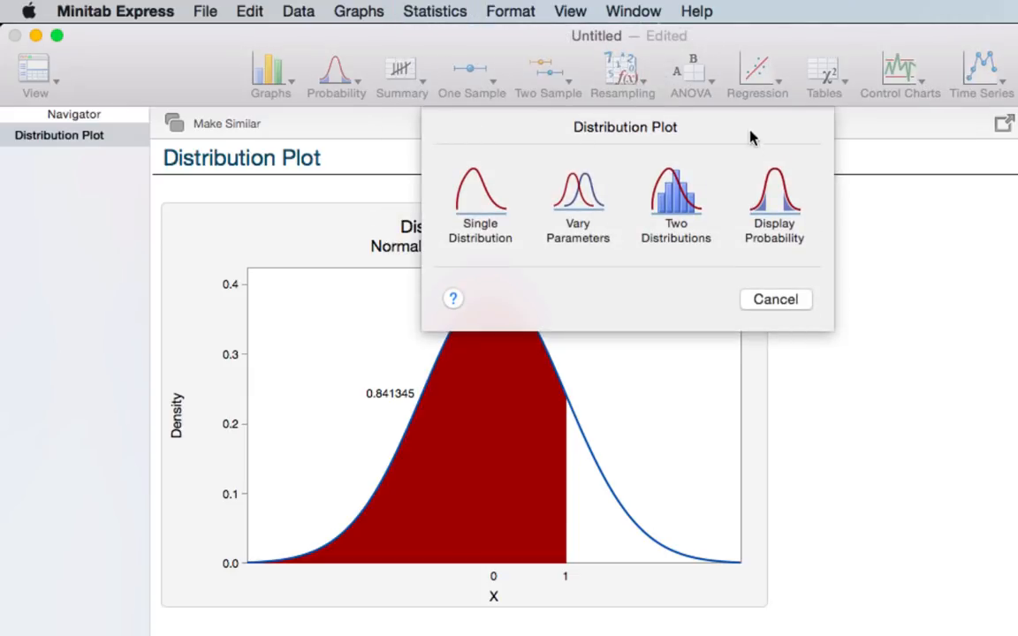
{"action": "left_click", "coordinate": [776, 203]}
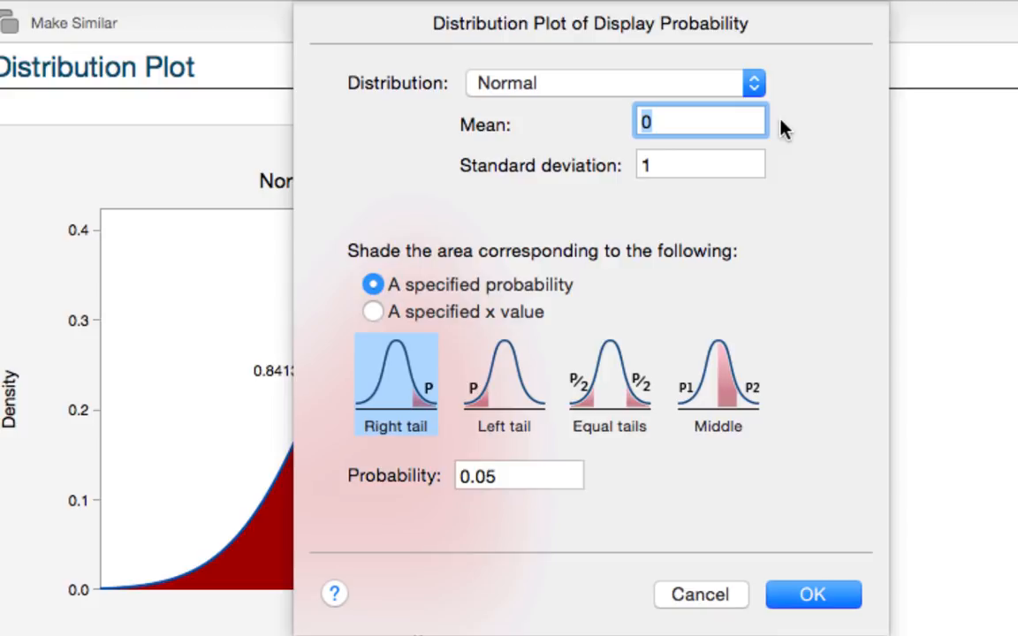
{"action": "left_click", "coordinate": [374, 313]}
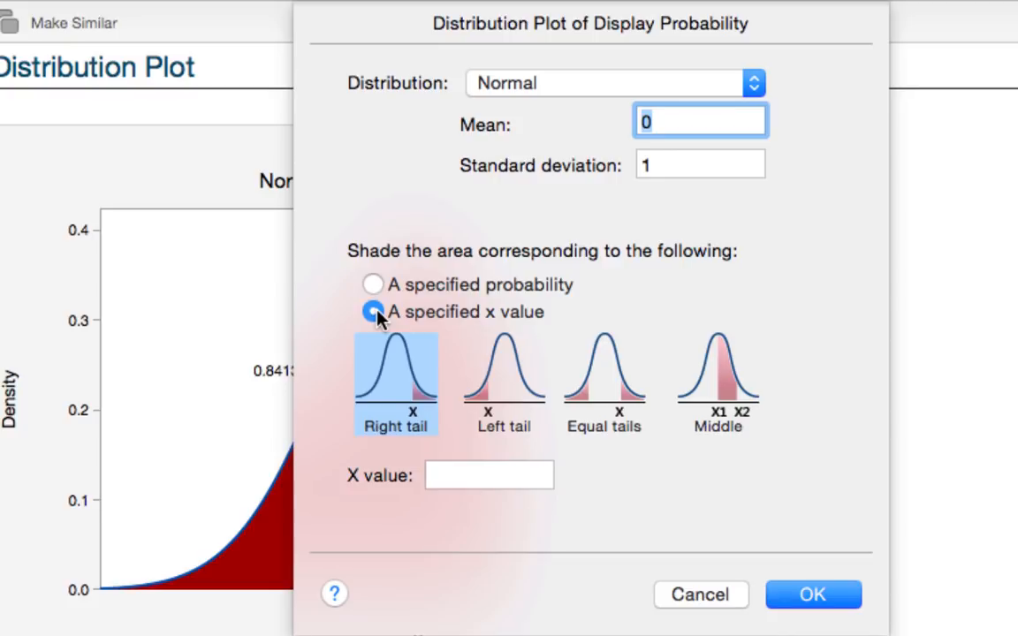
{"action": "left_click", "coordinate": [464, 474]}
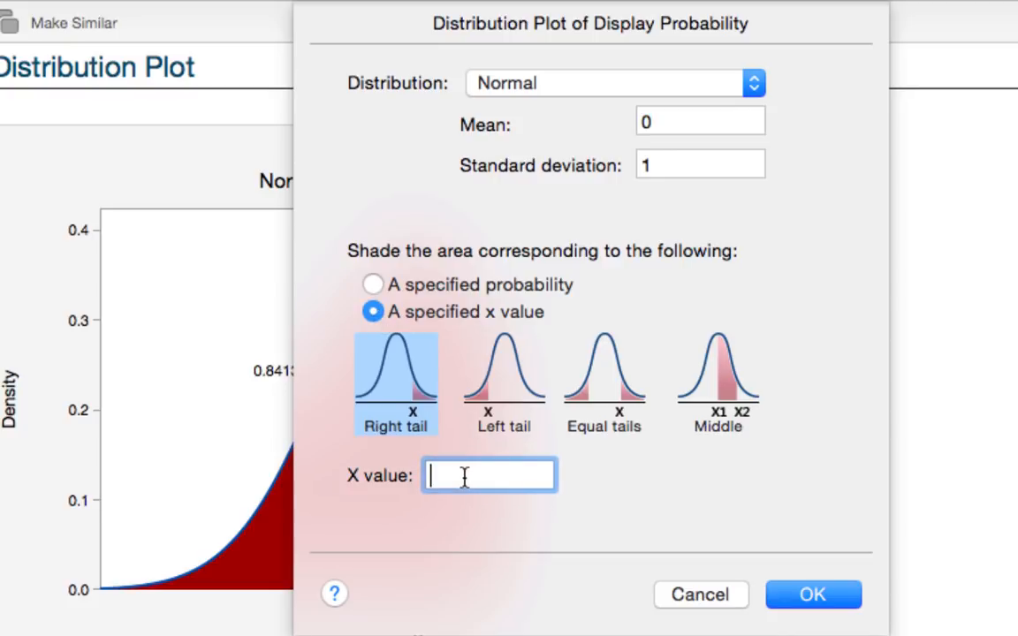
{"action": "type", "text": "1"}
{"action": "left_click", "coordinate": [818, 596]}
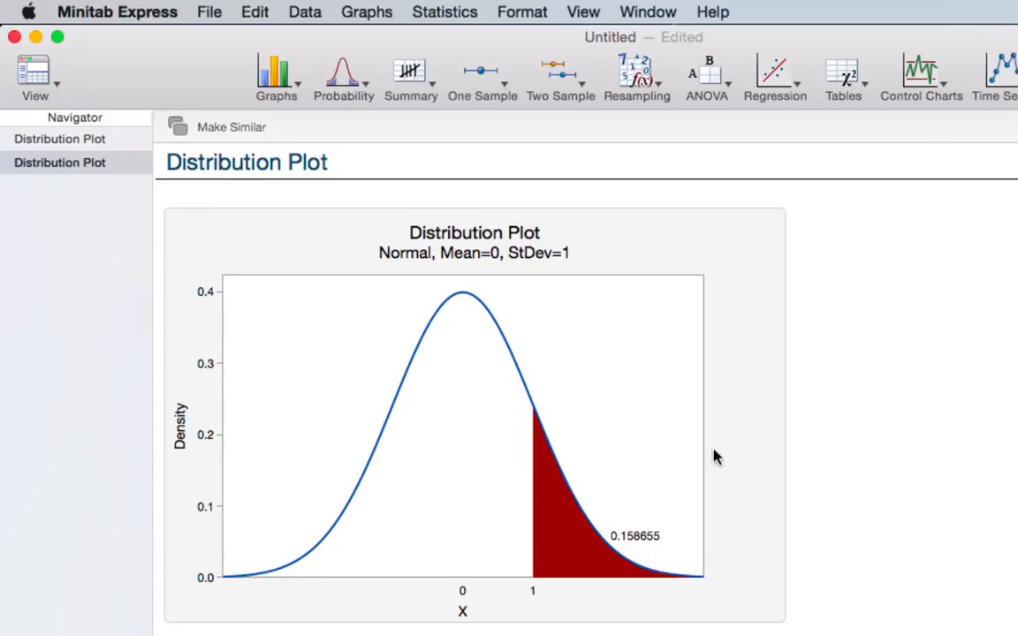
- Create a standard normal probability distribution plot shading the middle area between x values -1 and 1
{"action": "left_click", "coordinate": [455, 16]}
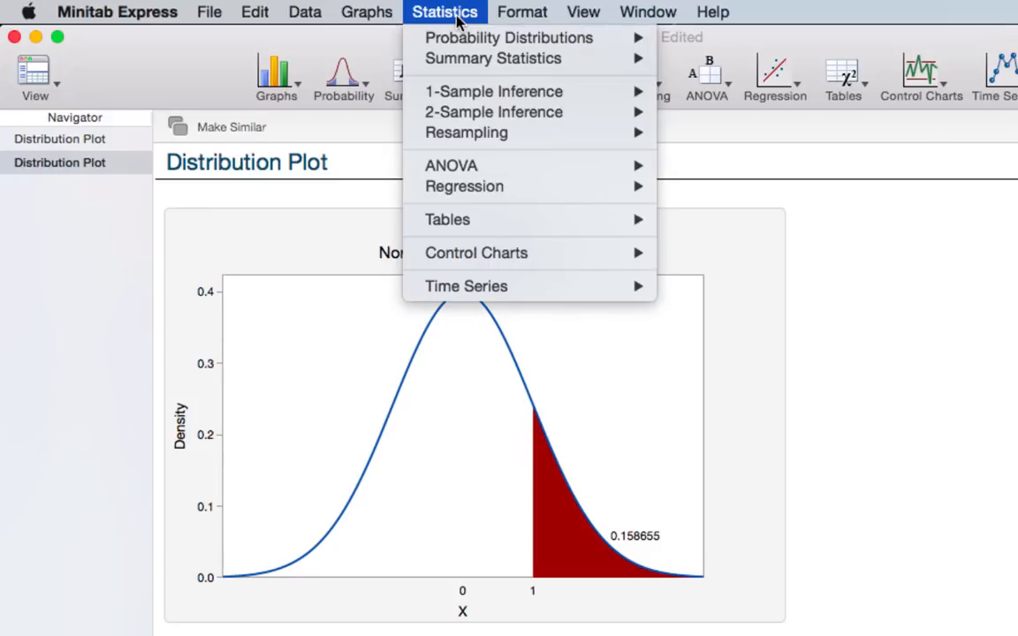
{"action": "mouse_move", "coordinate": [435, 37]}
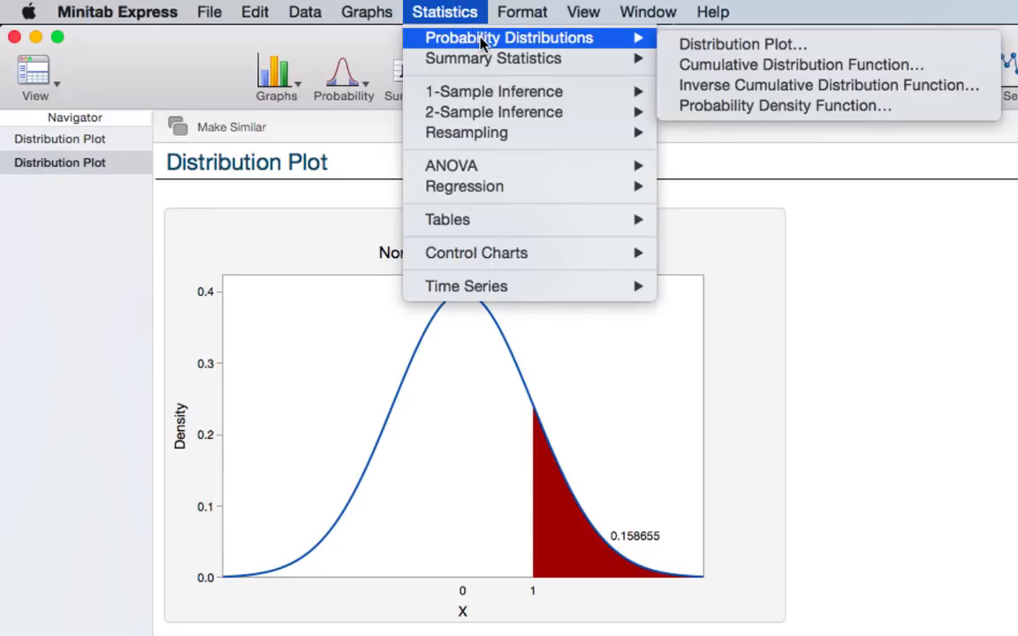
{"action": "left_click", "coordinate": [691, 47]}
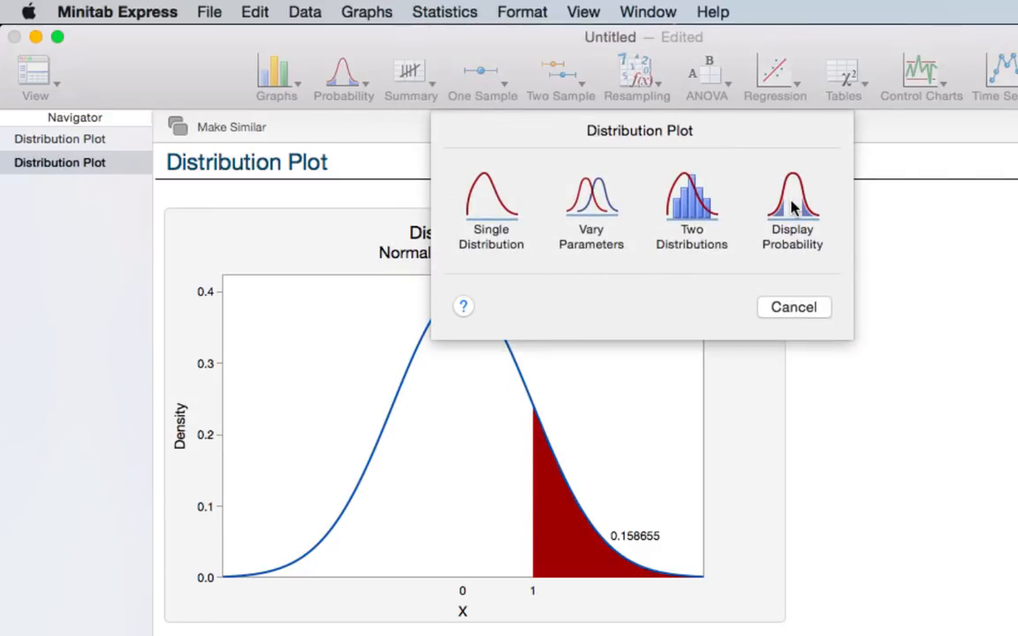
{"action": "left_click", "coordinate": [720, 186]}
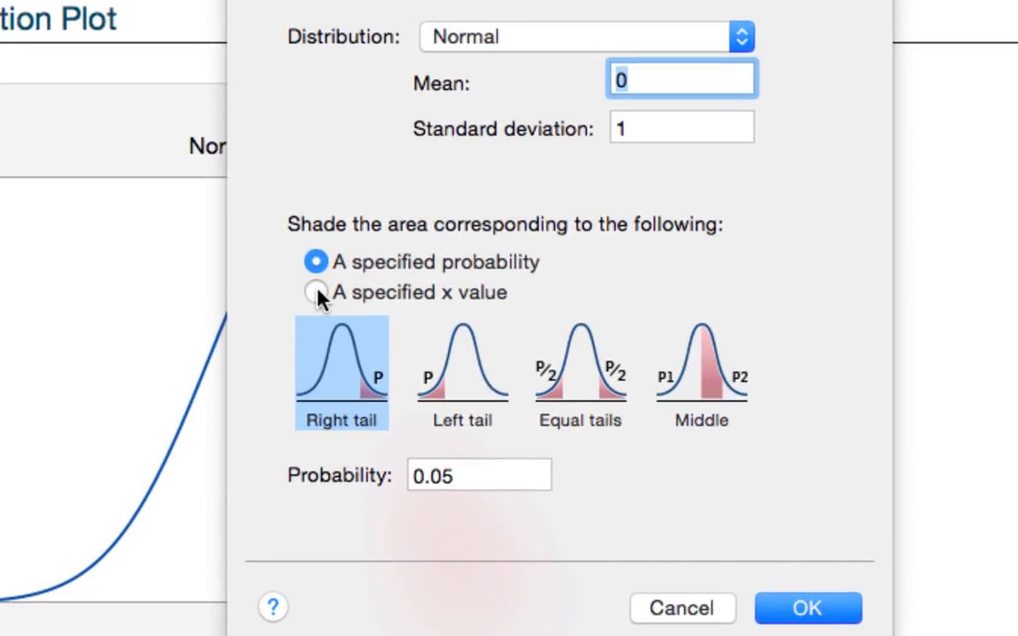
{"action": "left_click", "coordinate": [316, 293]}
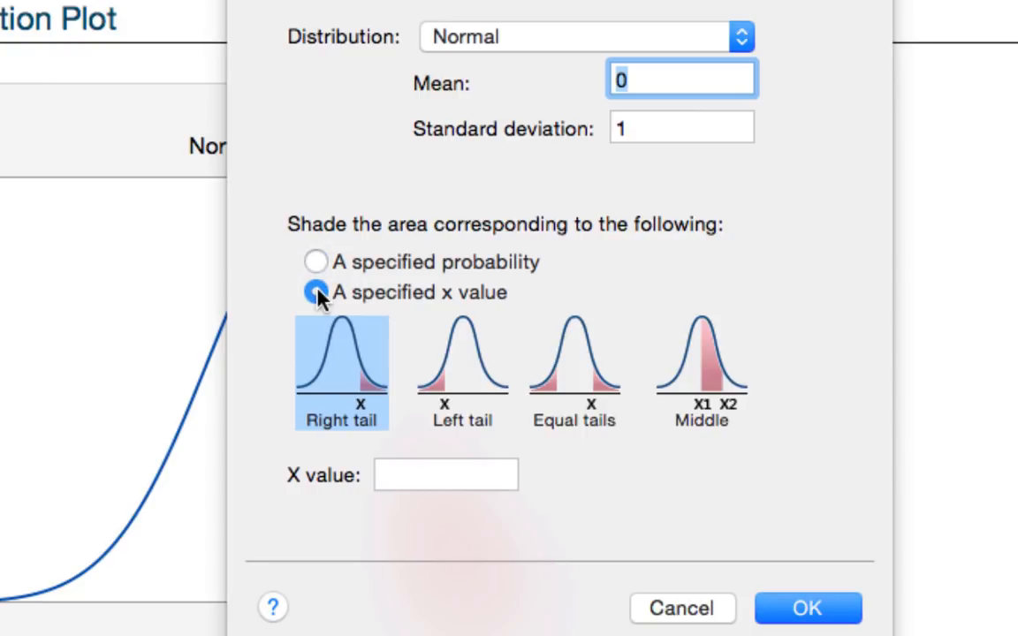
{"action": "left_click", "coordinate": [711, 387]}
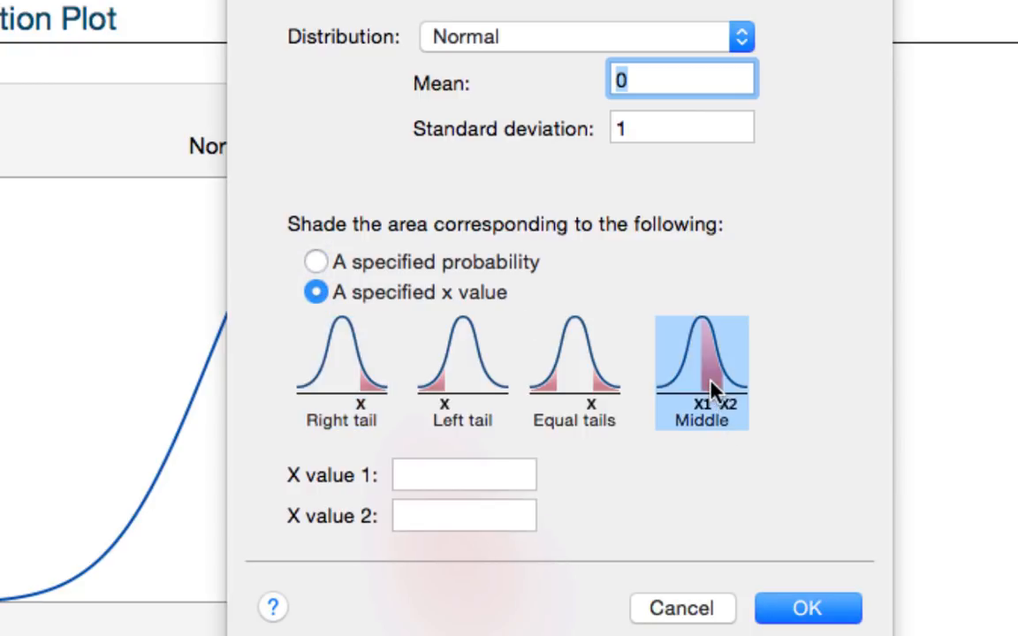
{"action": "left_click", "coordinate": [457, 476]}
{"action": "type", "text": "-1"}
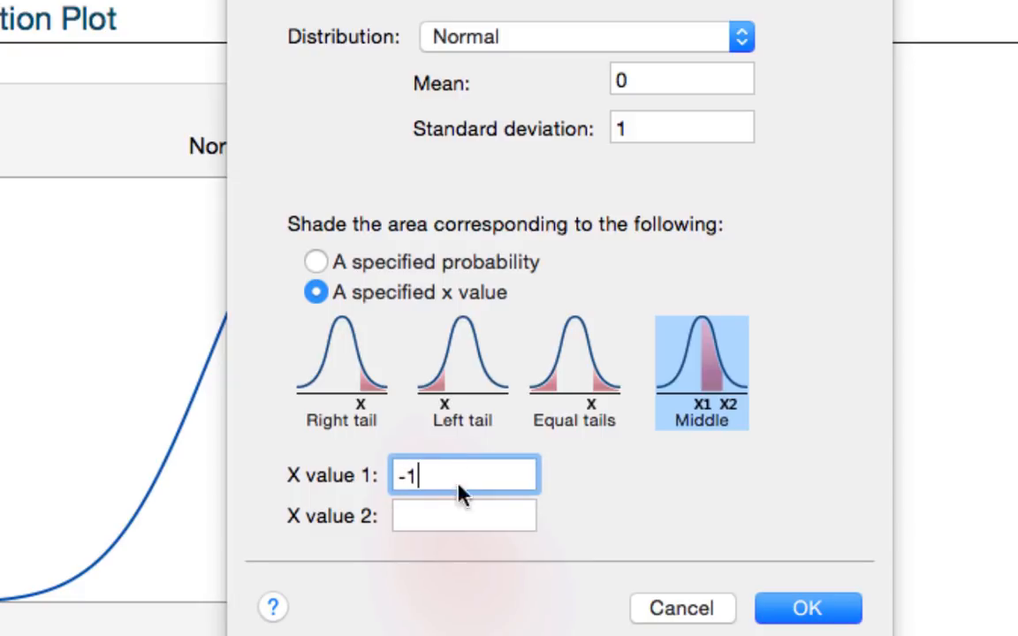
{"action": "left_click", "coordinate": [449, 514]}
{"action": "type", "text": "1"}
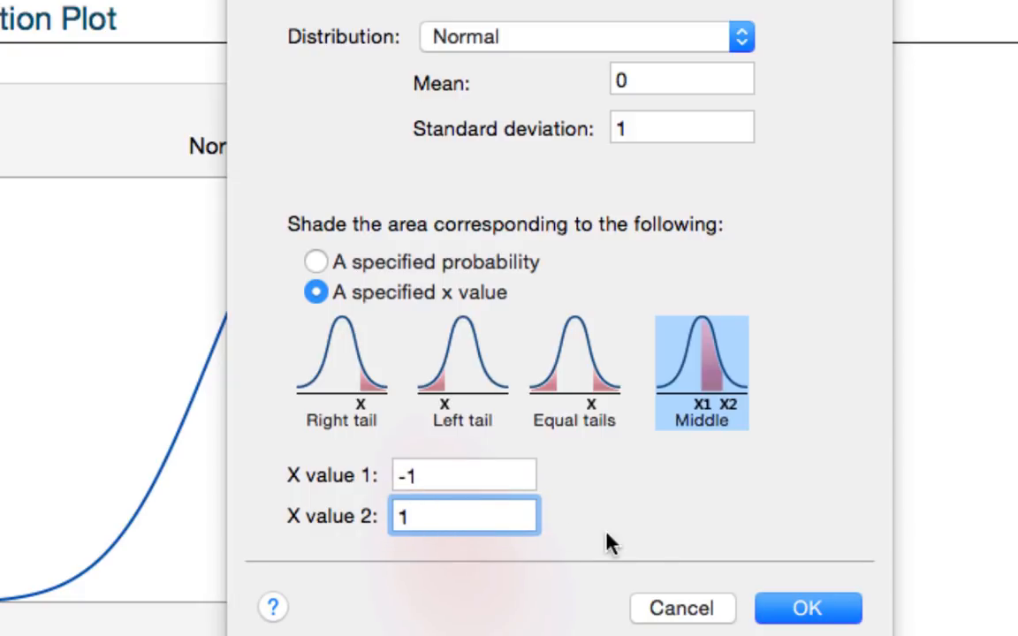
{"action": "left_click", "coordinate": [804, 608]}
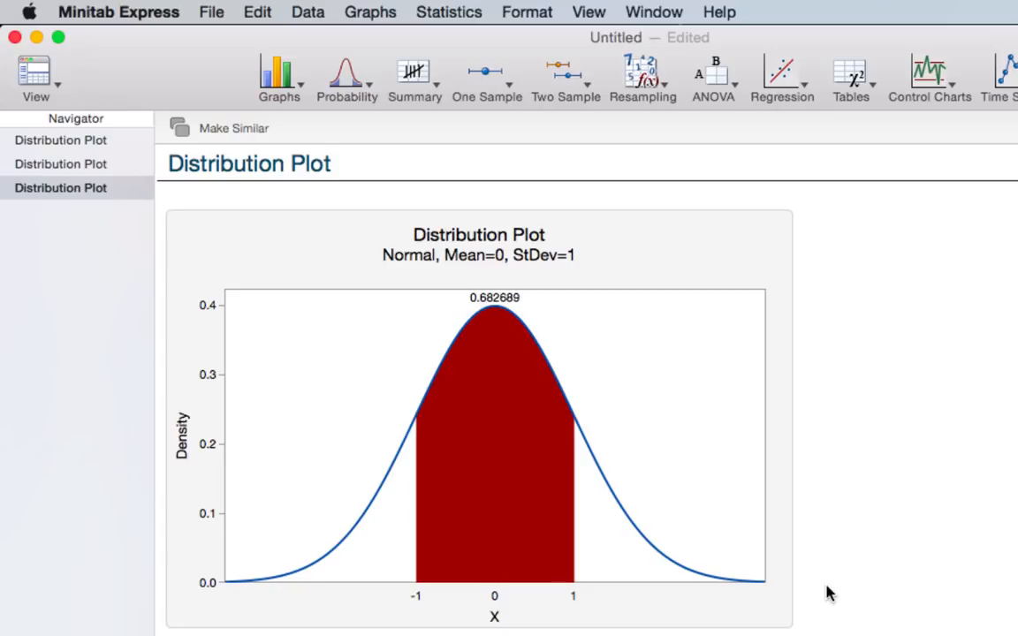
- Create a standard normal probability distribution plot shading equal tails for an x value of 1
{"action": "left_click", "coordinate": [446, 12]}
{"action": "mouse_move", "coordinate": [425, 37]}
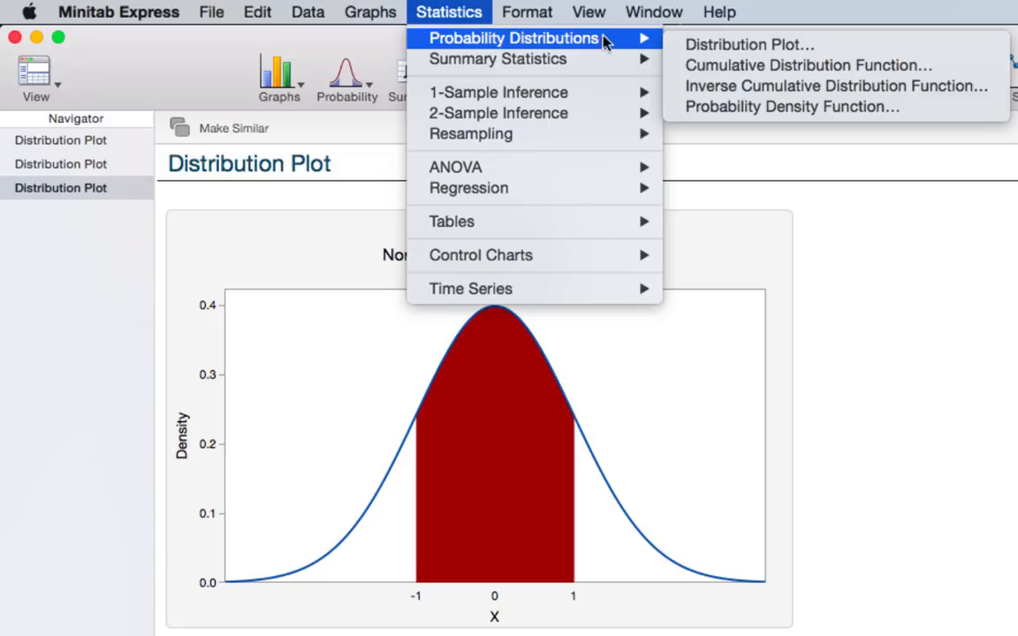
{"action": "left_click", "coordinate": [701, 44]}
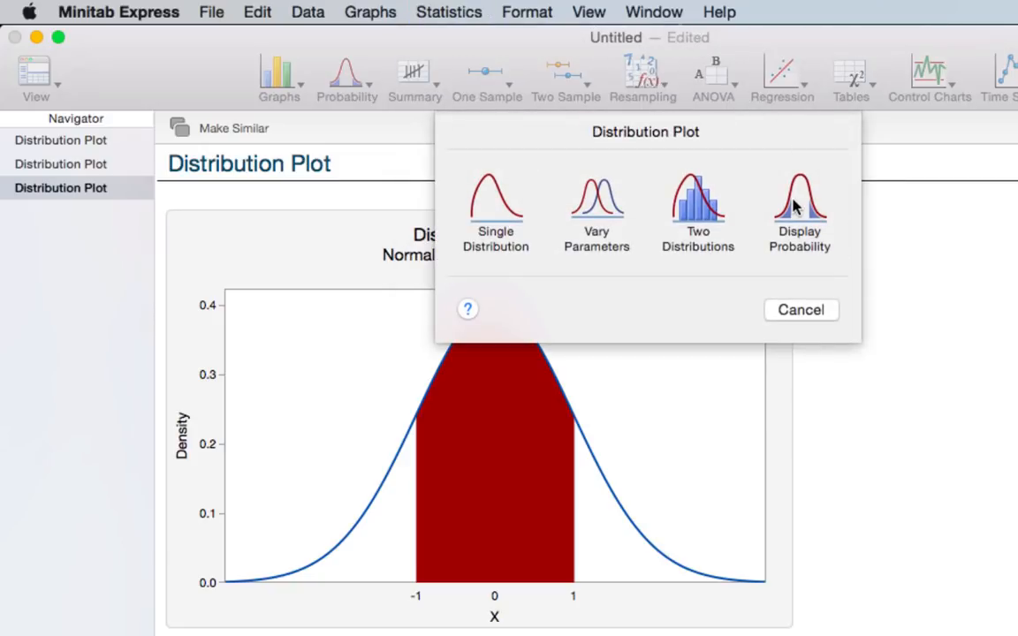
{"action": "left_click", "coordinate": [795, 205]}
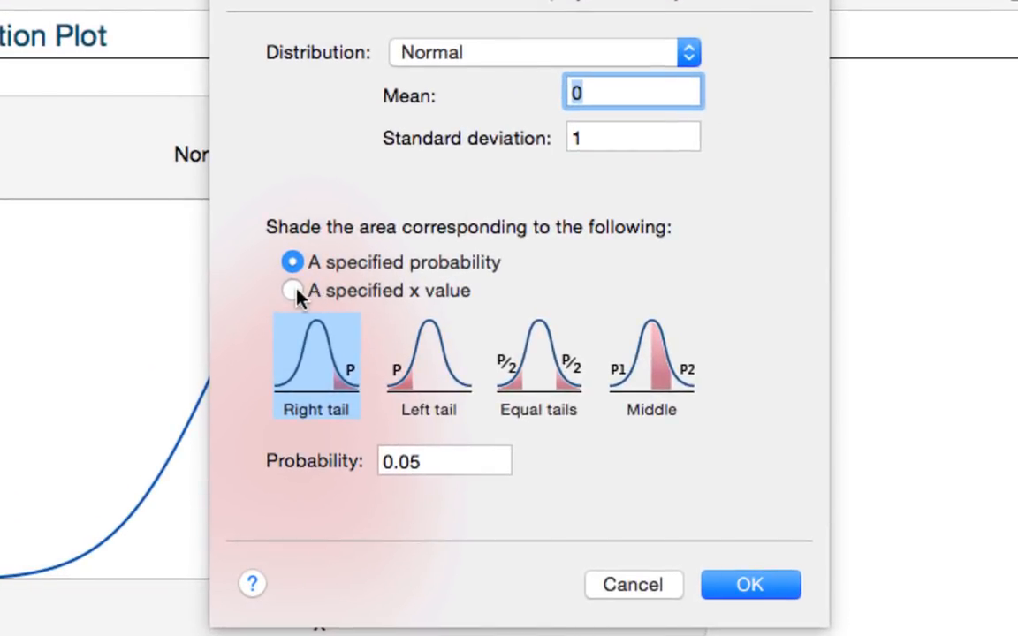
{"action": "left_click", "coordinate": [295, 291]}
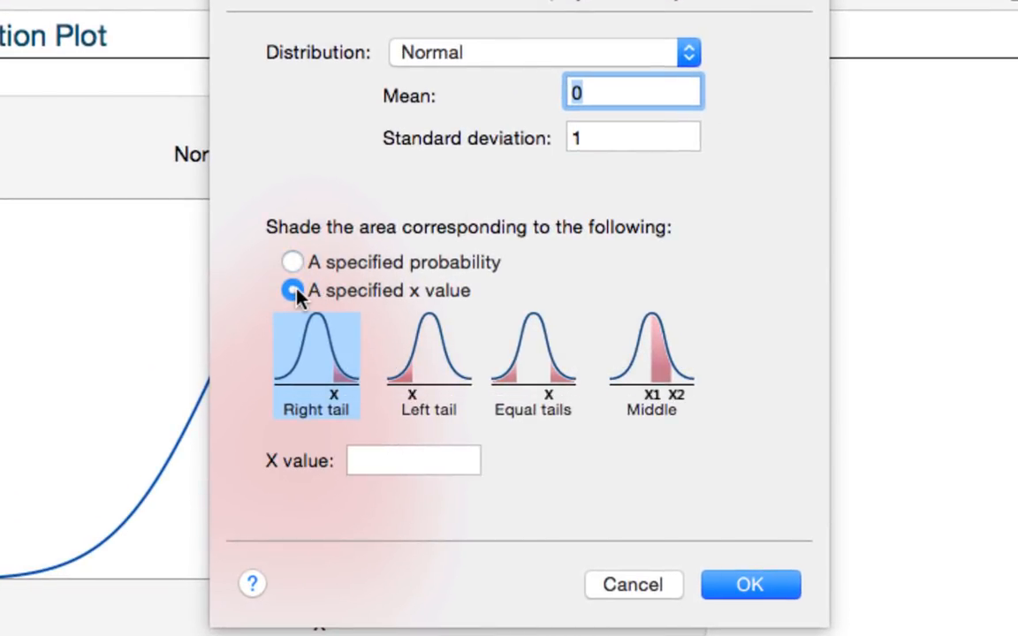
{"action": "left_click", "coordinate": [533, 377]}
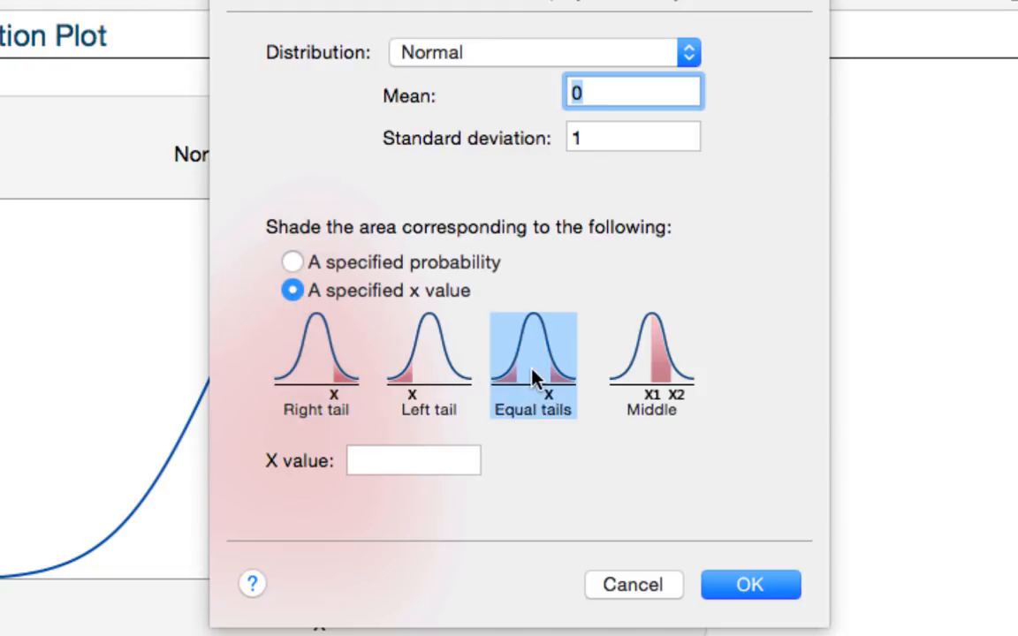
{"action": "left_click", "coordinate": [425, 466]}
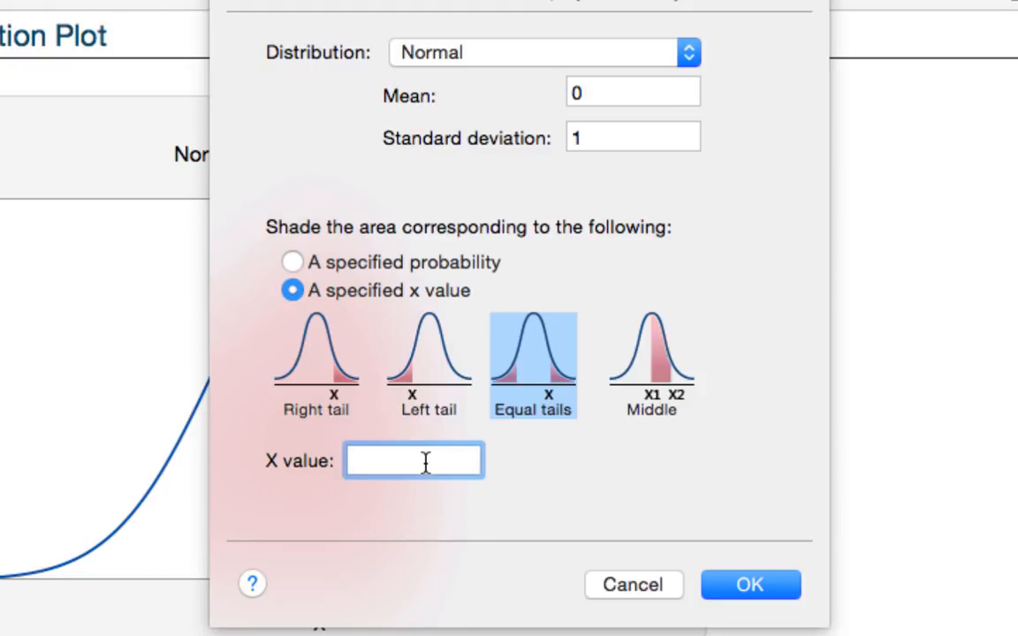
{"action": "type", "text": "1"}
{"action": "left_click", "coordinate": [751, 591]}
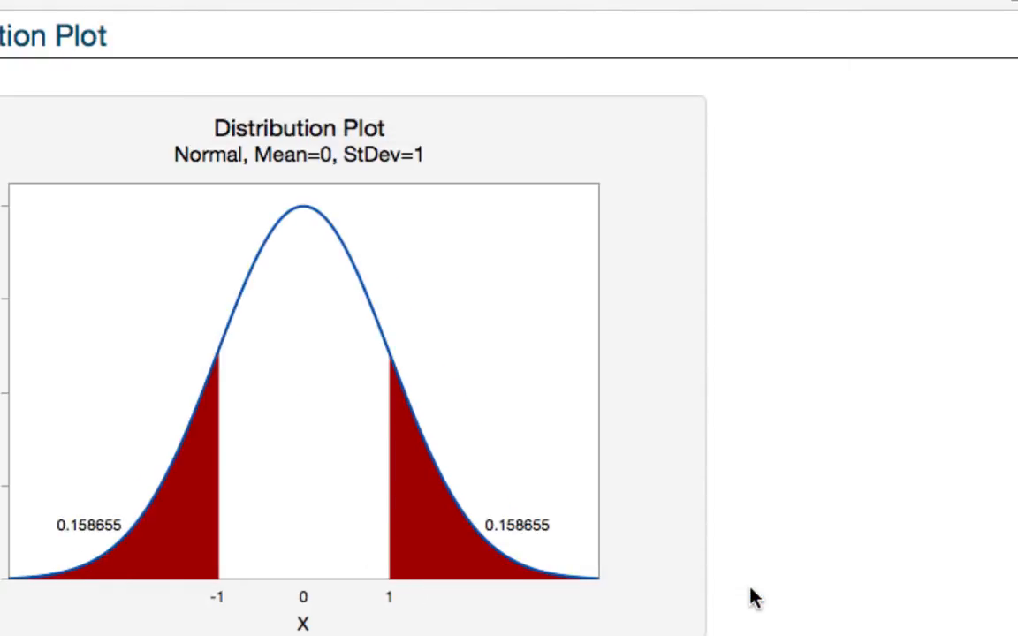
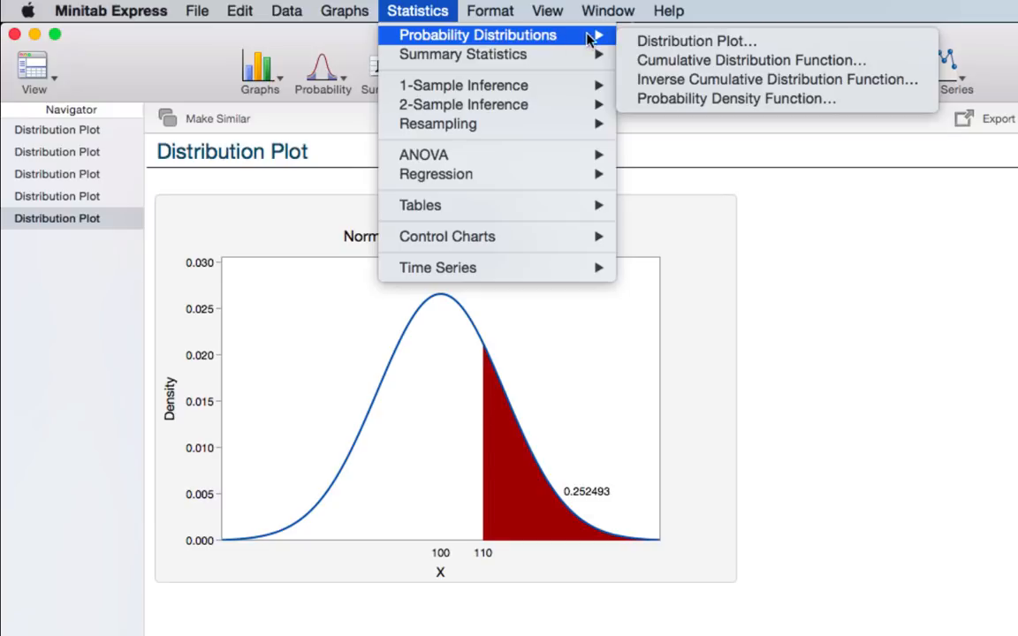
- Create a standard normal probability distribution plot shading equal tails for a specified probability of 0.05
{"action": "left_click", "coordinate": [659, 41]}
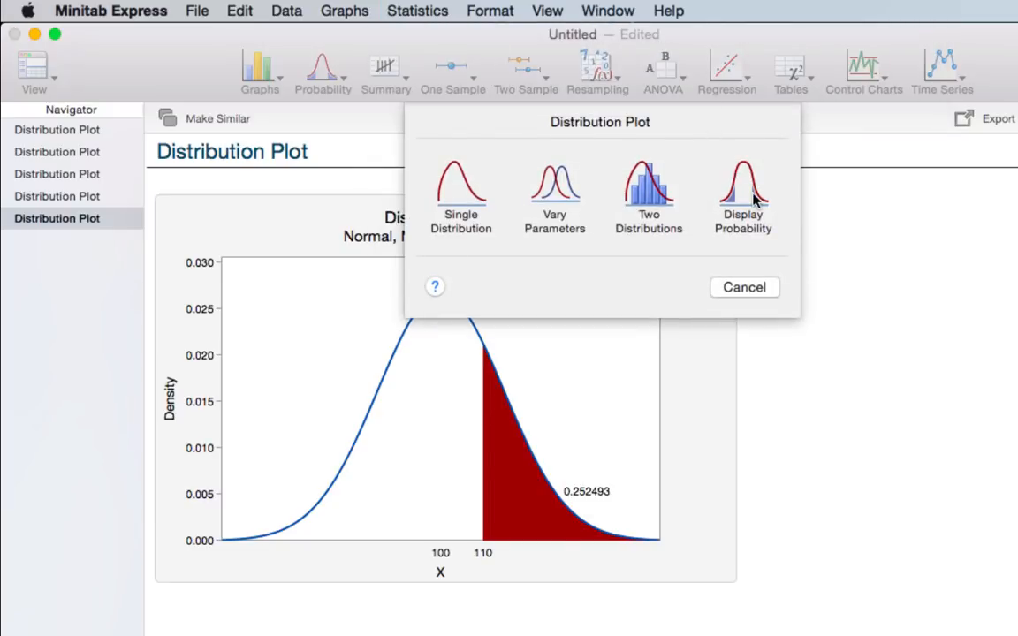
{"action": "left_click", "coordinate": [753, 199]}
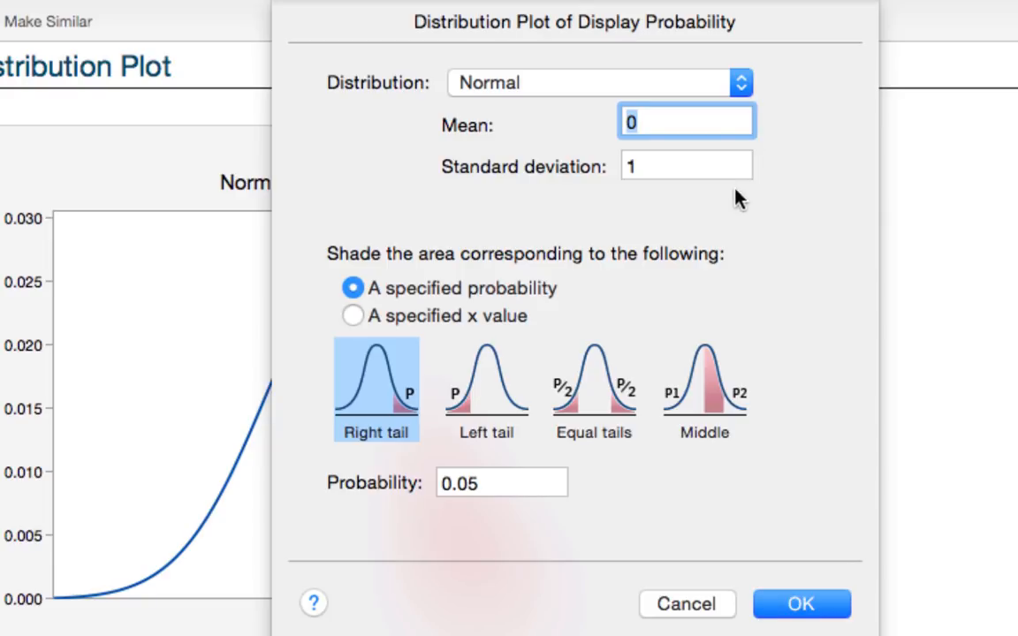
{"action": "left_click", "coordinate": [595, 406]}
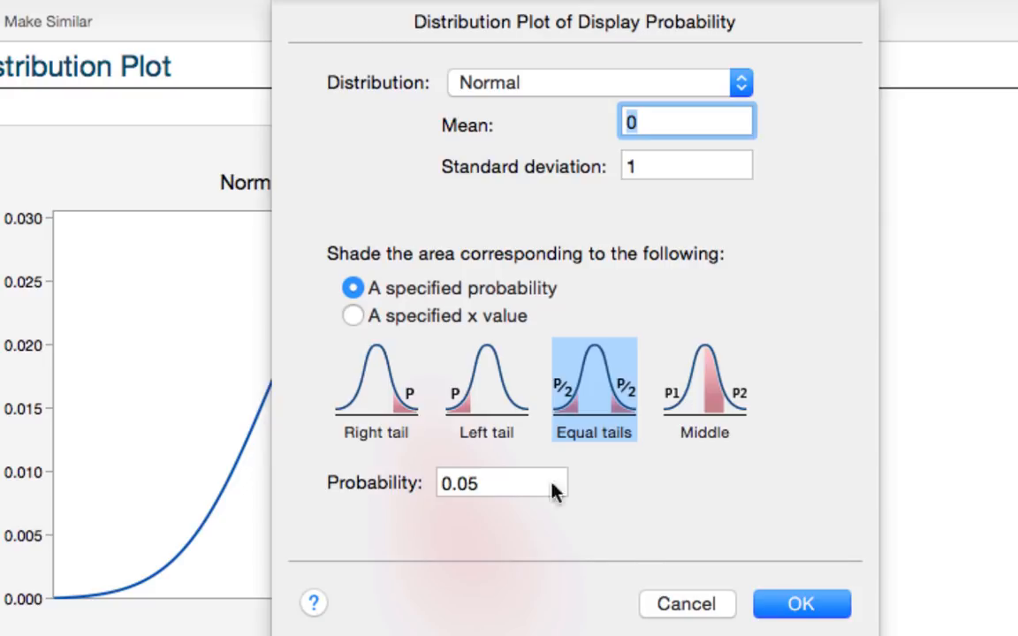
{"action": "left_click", "coordinate": [811, 618]}
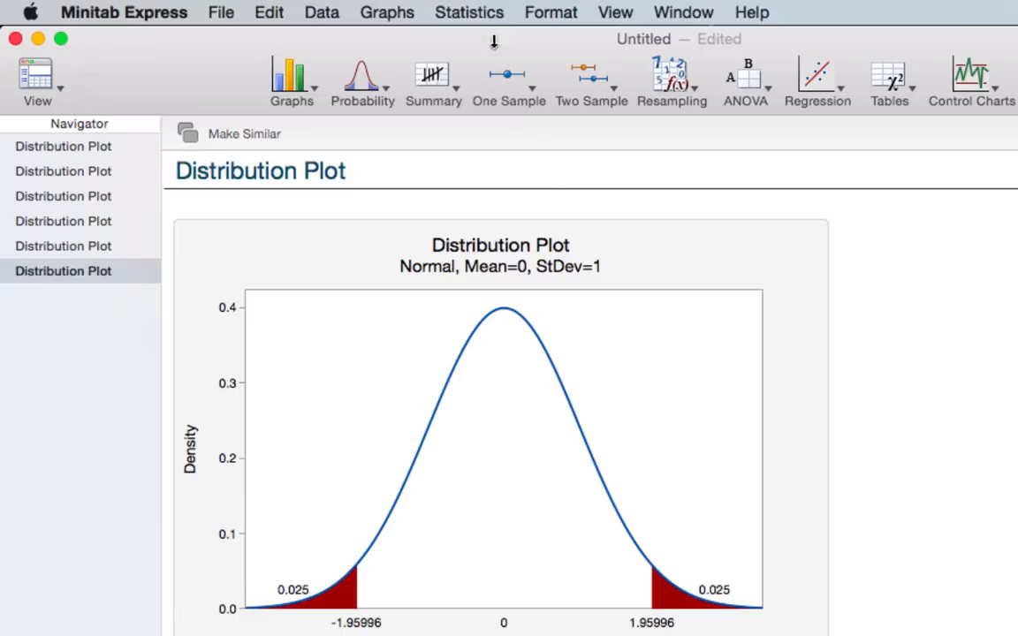
- Create another standard normal probability distribution plot, shading equal tails for a specified probability of 0.10
{"action": "left_click", "coordinate": [484, 20]}
{"action": "mouse_move", "coordinate": [505, 41]}
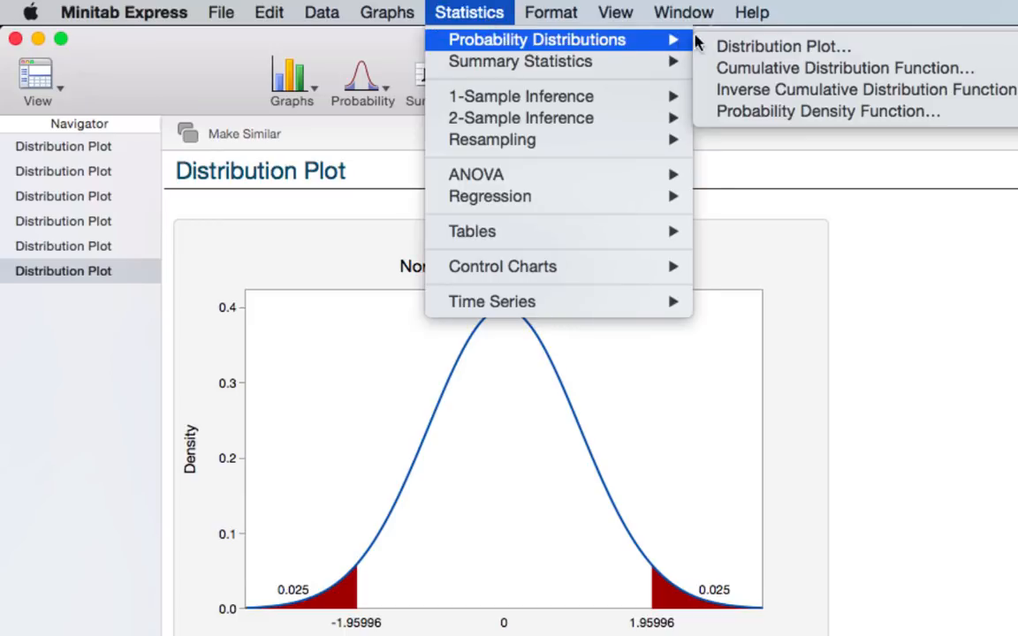
{"action": "left_click", "coordinate": [747, 48]}
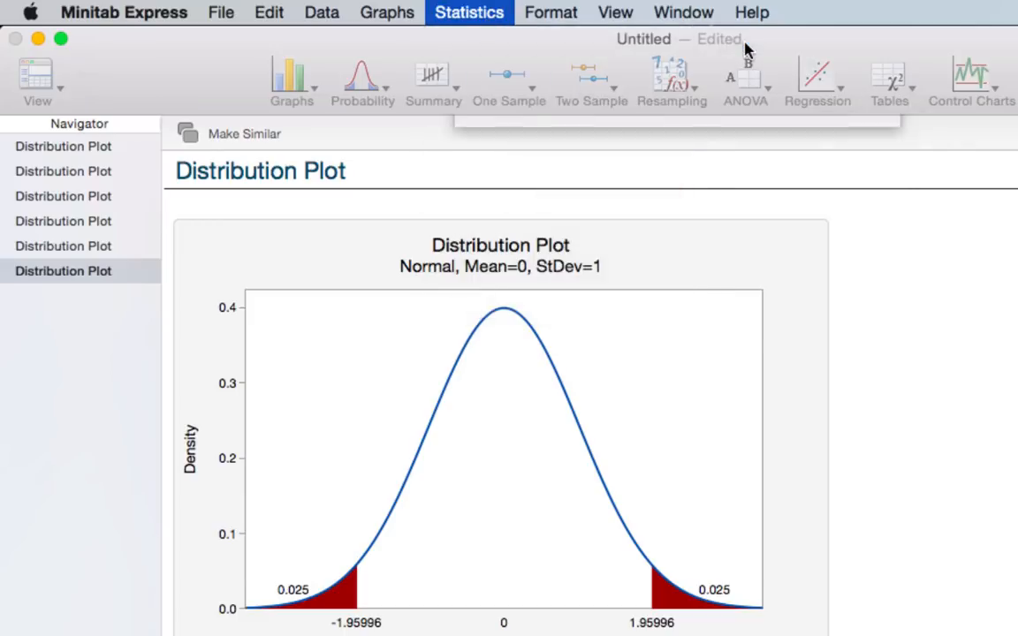
{"action": "left_click", "coordinate": [835, 217]}
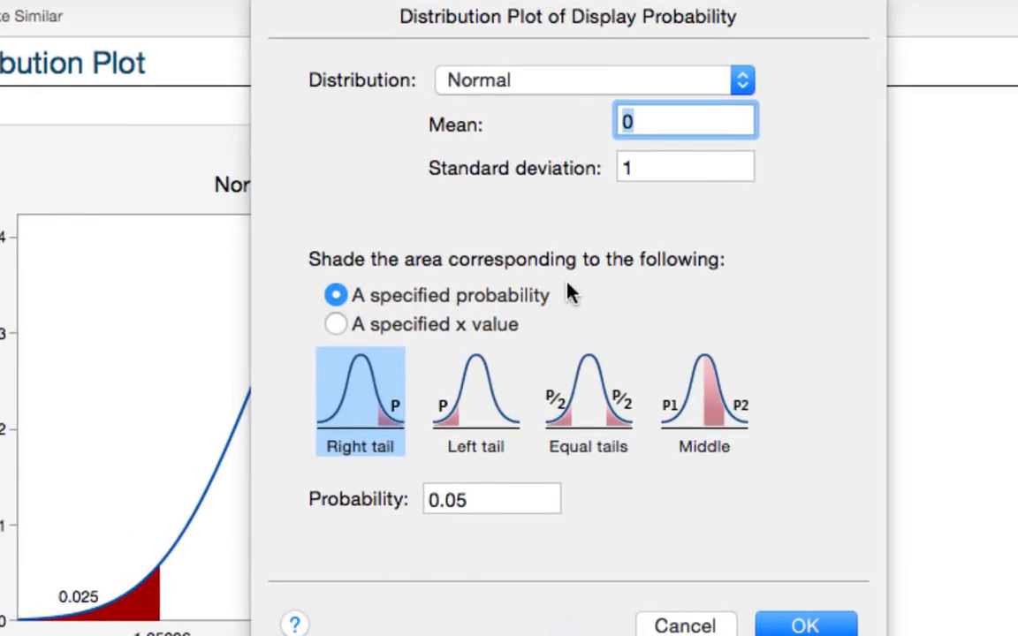
{"action": "left_click", "coordinate": [582, 391]}
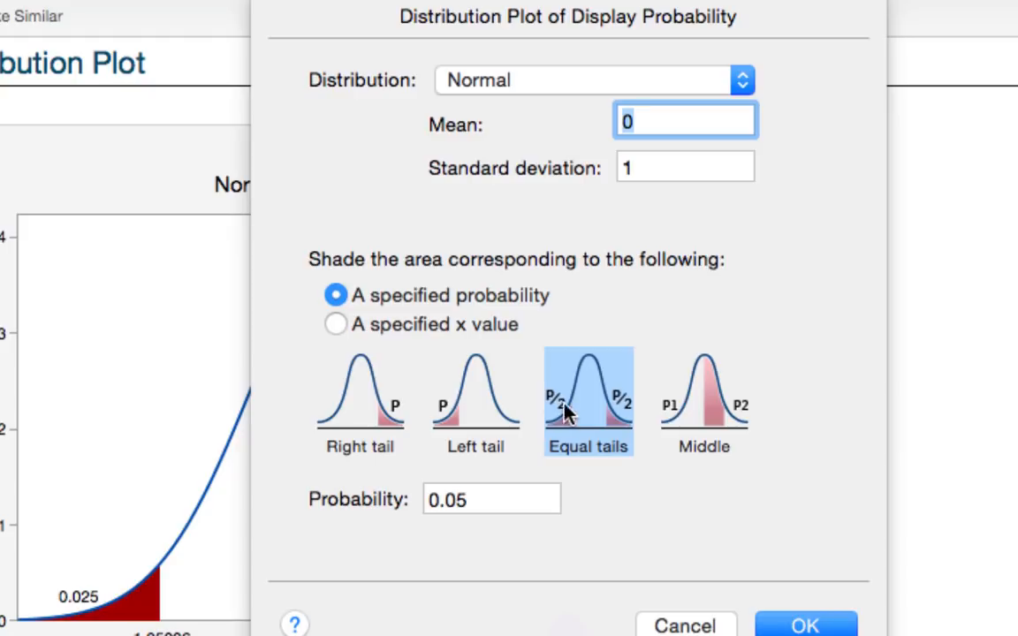
{"action": "left_click", "coordinate": [502, 495]}
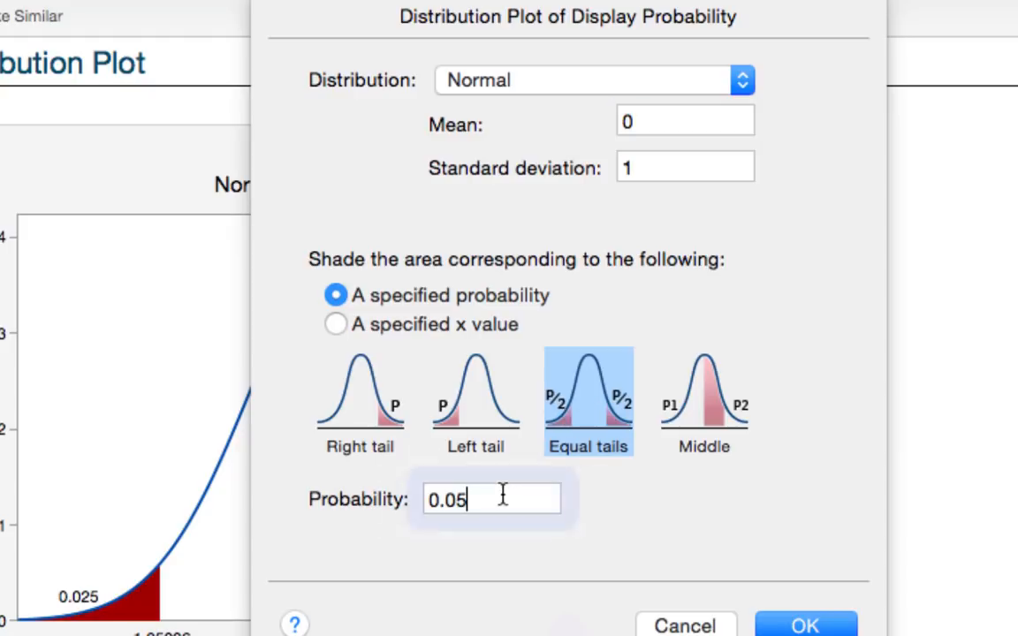
{"action": "key", "text": "BackSpace"}
{"action": "key", "text": "BackSpace"}
{"action": "type", "text": "10"}
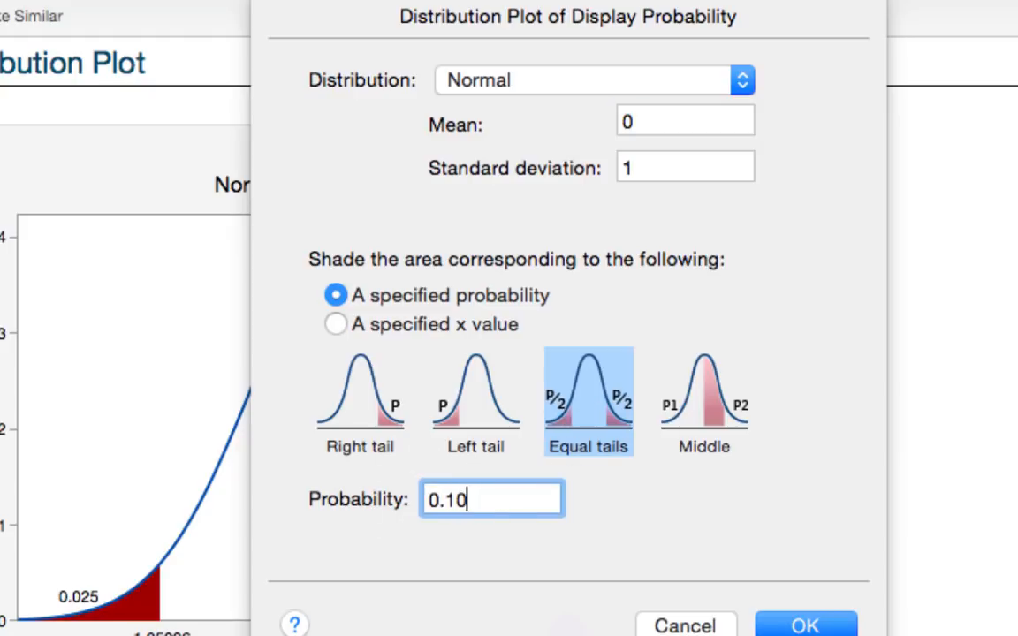
{"action": "left_click", "coordinate": [791, 623]}
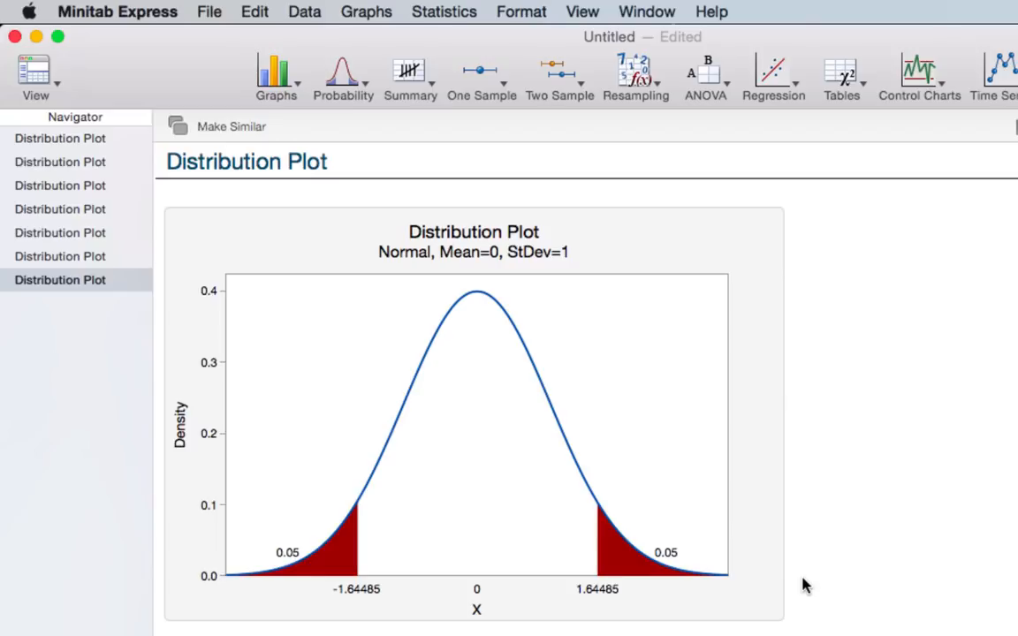
- Start a new display-probability distribution plot for a normal distribution with mean 100 and standard deviation 15
{"action": "left_click", "coordinate": [455, 13]}
{"action": "mouse_move", "coordinate": [564, 37]}
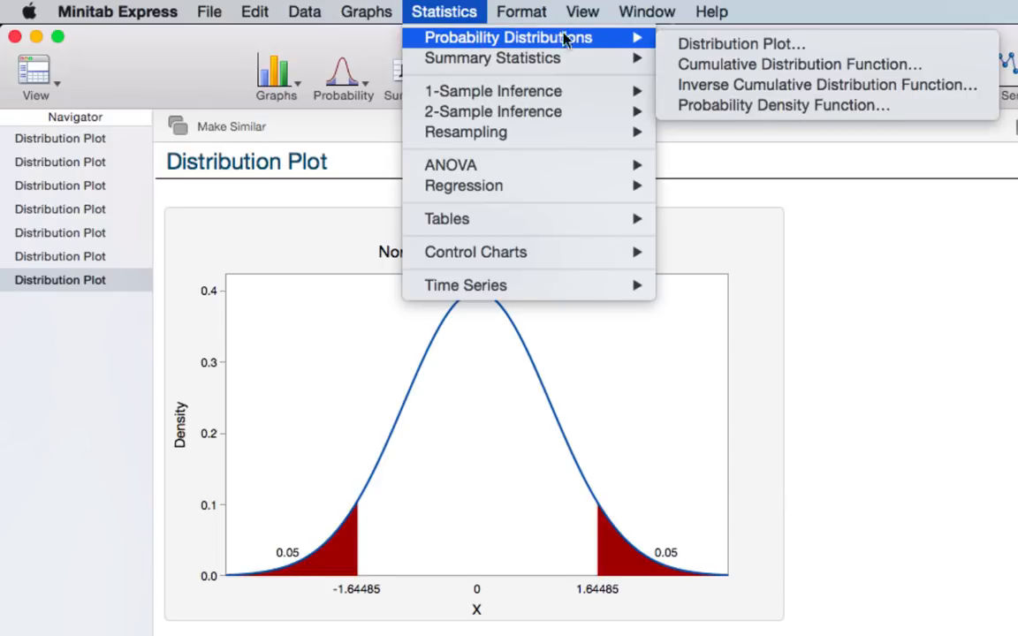
{"action": "left_click", "coordinate": [710, 44]}
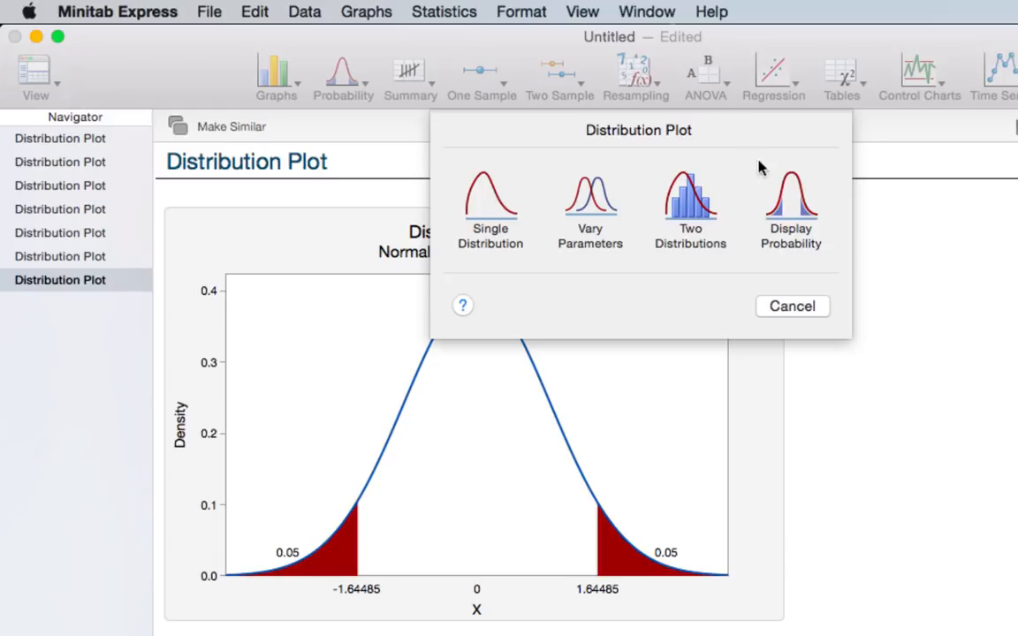
{"action": "left_click", "coordinate": [796, 210]}
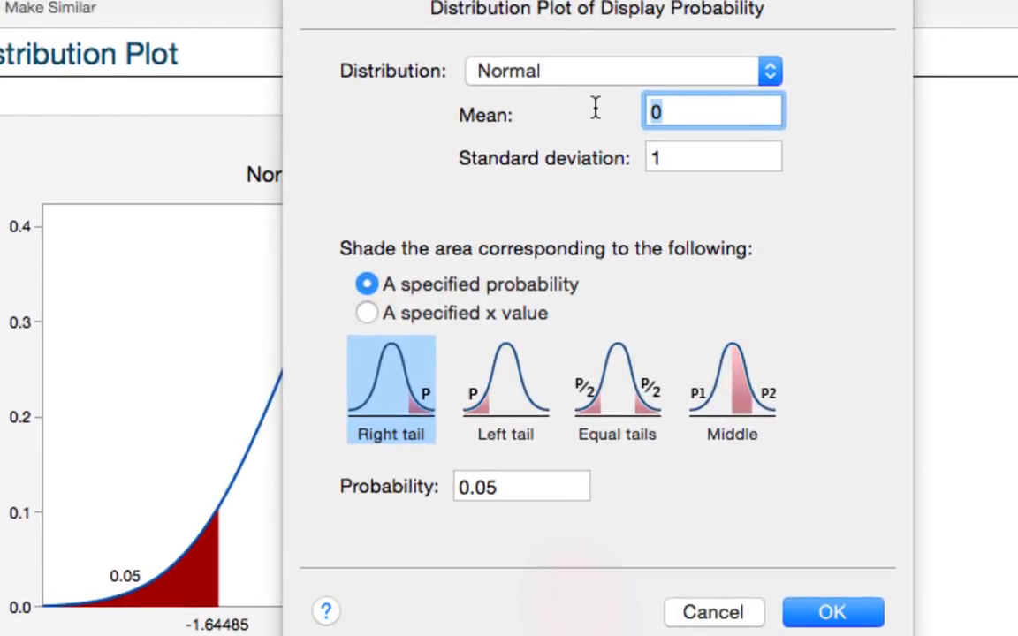
{"action": "type", "text": "100"}
{"action": "key", "text": "Tab"}
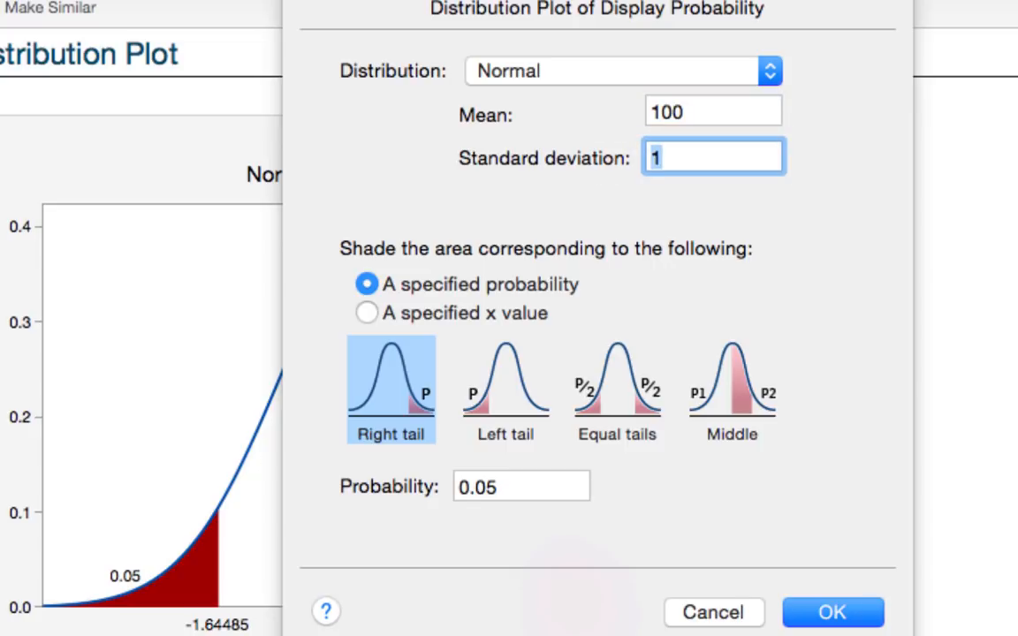
{"action": "type", "text": "15"}
- Shade the left tail for a specified probability of 0.90 and create the plot
{"action": "left_click", "coordinate": [506, 409]}
{"action": "left_click", "coordinate": [532, 482]}
{"action": "left_click", "coordinate": [532, 482]}
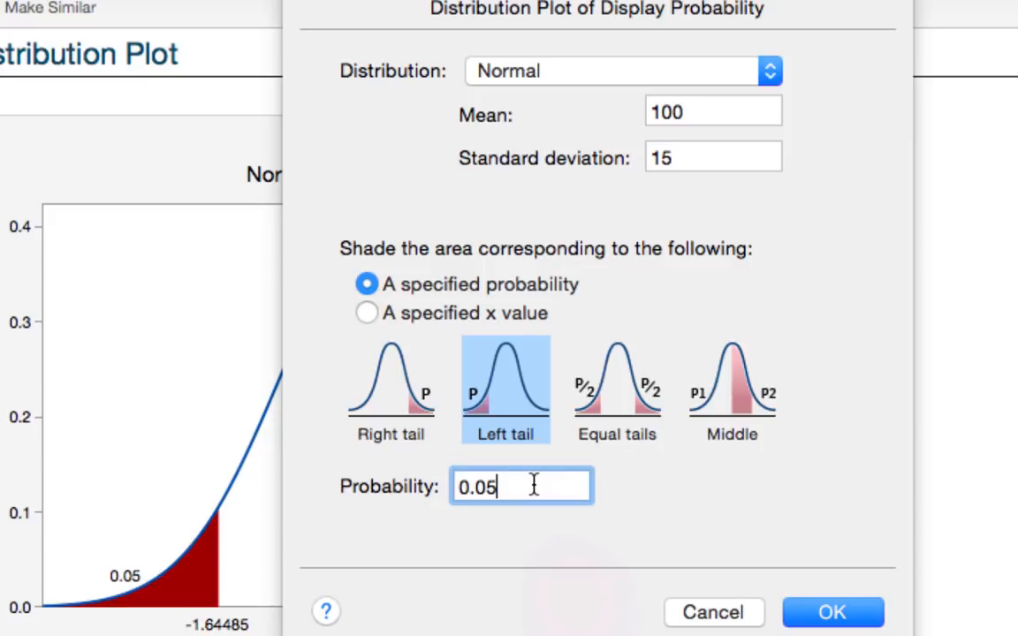
{"action": "key", "text": "BackSpace"}
{"action": "key", "text": "BackSpace"}
{"action": "type", "text": "90"}
{"action": "left_click", "coordinate": [823, 617]}
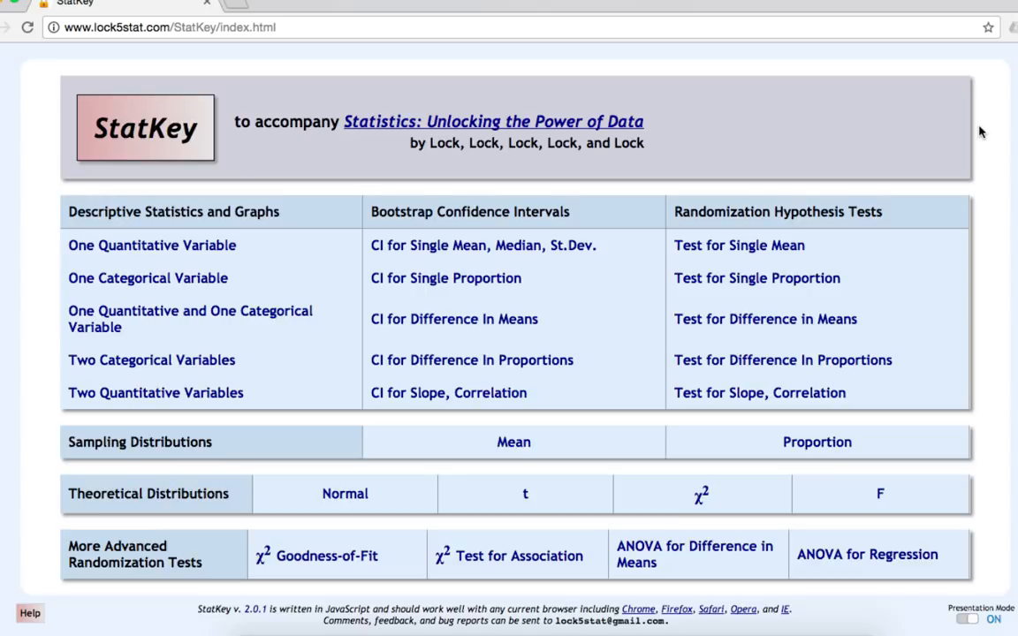
- In StatKey, open the theoretical normal distribution and set its mean to 100 and standard deviation to 15
{"action": "left_click", "coordinate": [345, 495]}
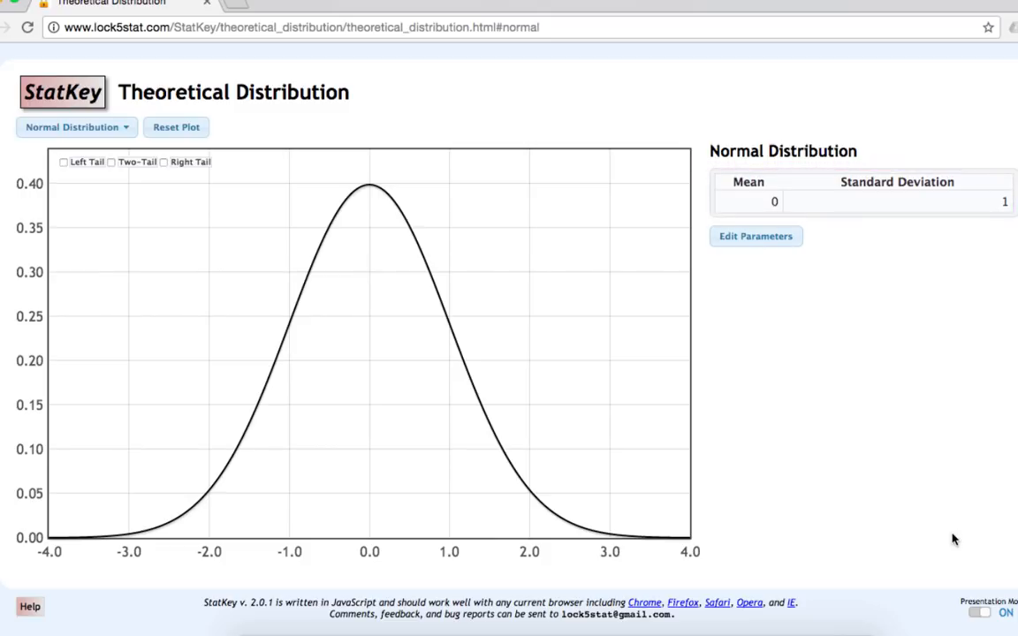
{"action": "left_click", "coordinate": [743, 241]}
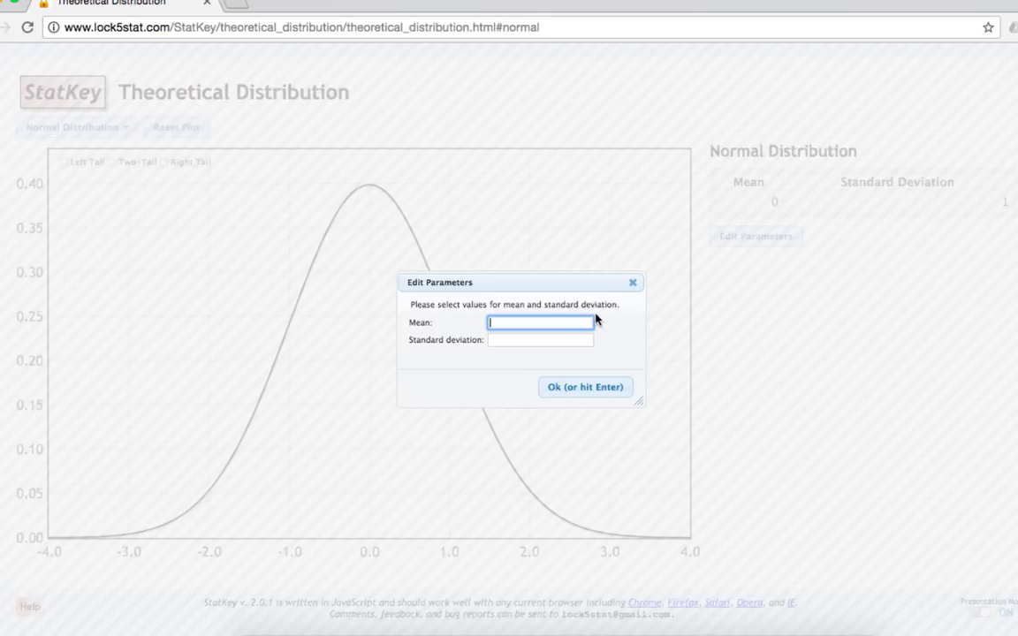
{"action": "type", "text": "100"}
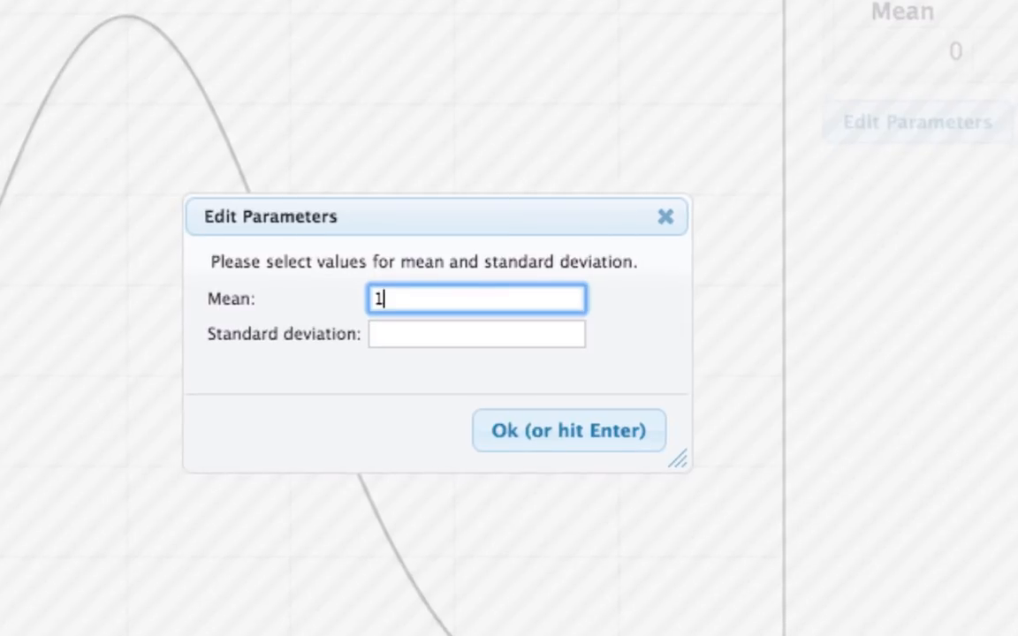
{"action": "key", "text": "Tab"}
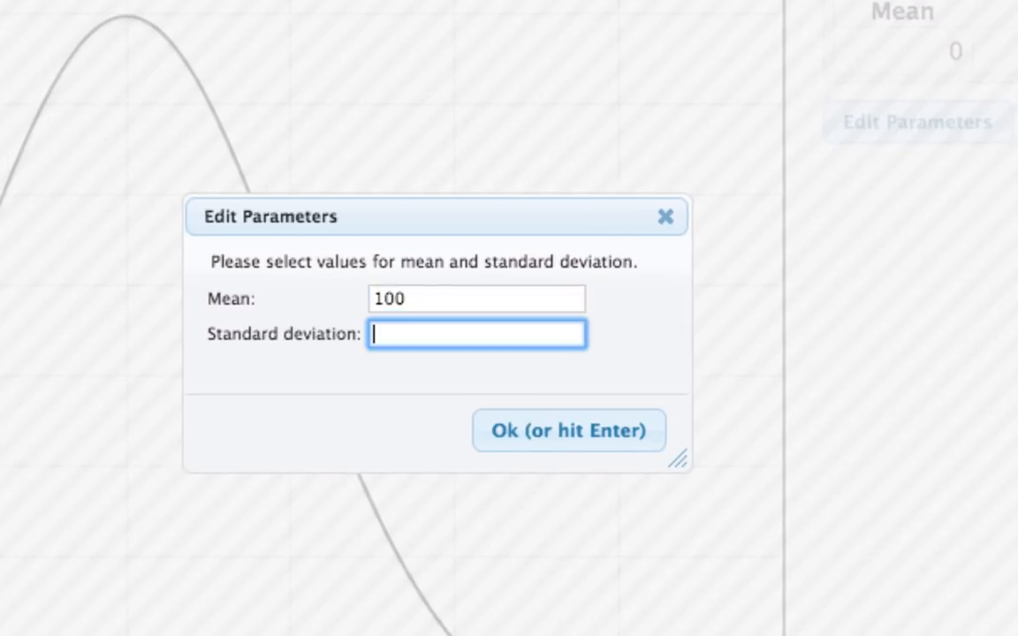
{"action": "type", "text": "15"}
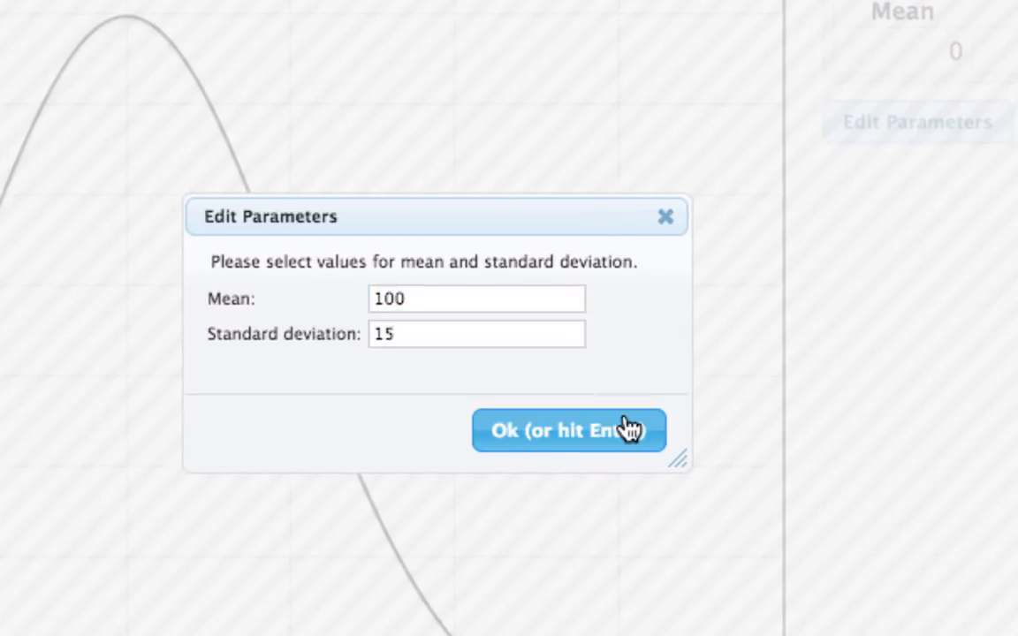
{"action": "left_click", "coordinate": [629, 425]}
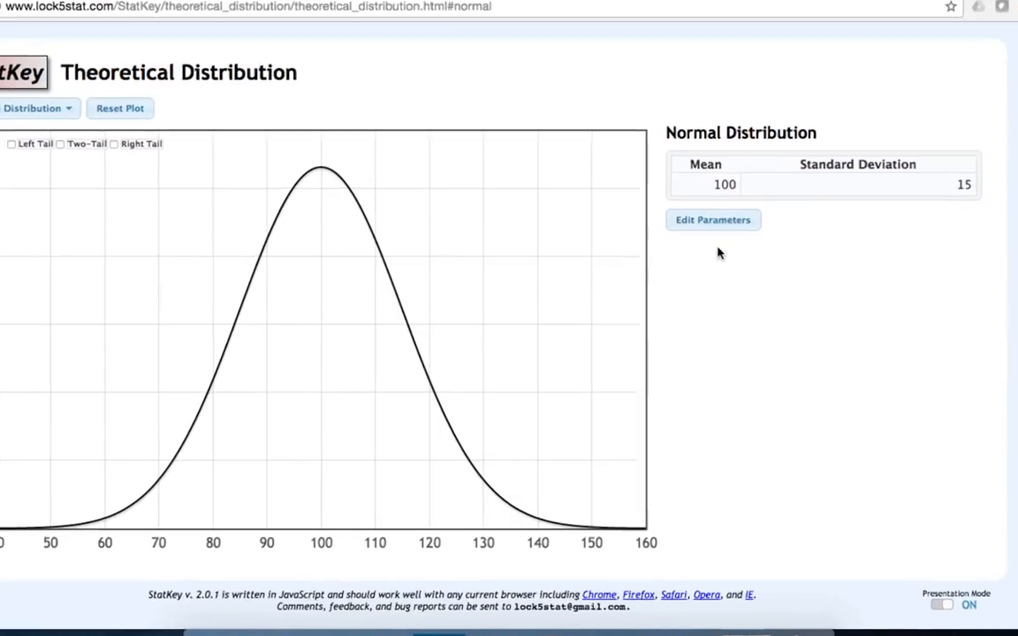
- Change the normal distribution's parameters to mean 0 and standard deviation 1
{"action": "left_click", "coordinate": [702, 224]}
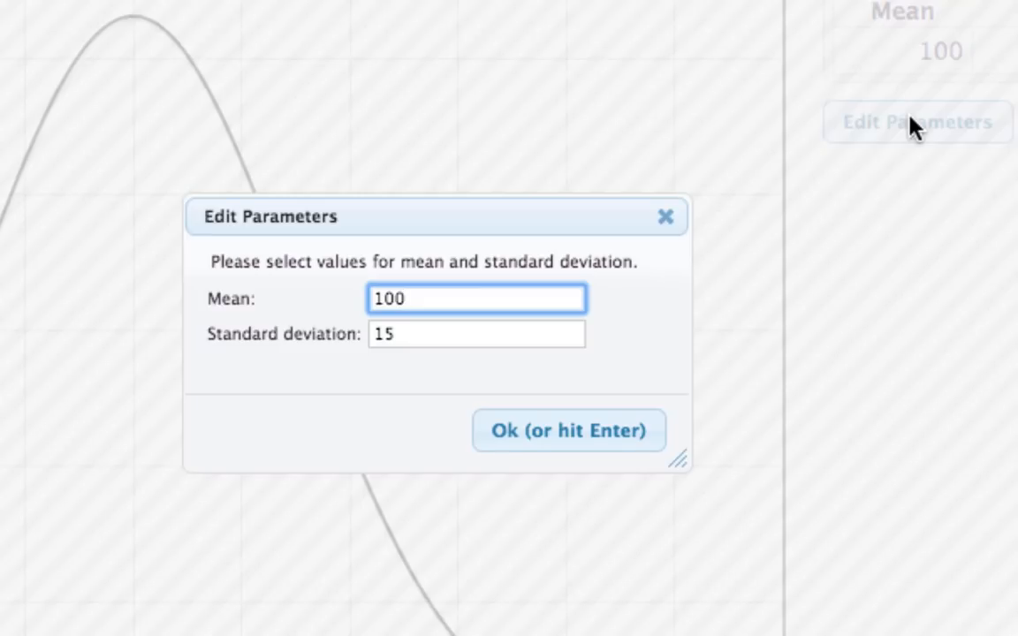
{"action": "key", "text": "BackSpace"}
{"action": "key", "text": "BackSpace"}
{"action": "key", "text": "BackSpace"}
{"action": "type", "text": "0"}
{"action": "key", "text": "Tab"}
{"action": "type", "text": "1"}
{"action": "key", "text": "Return"}
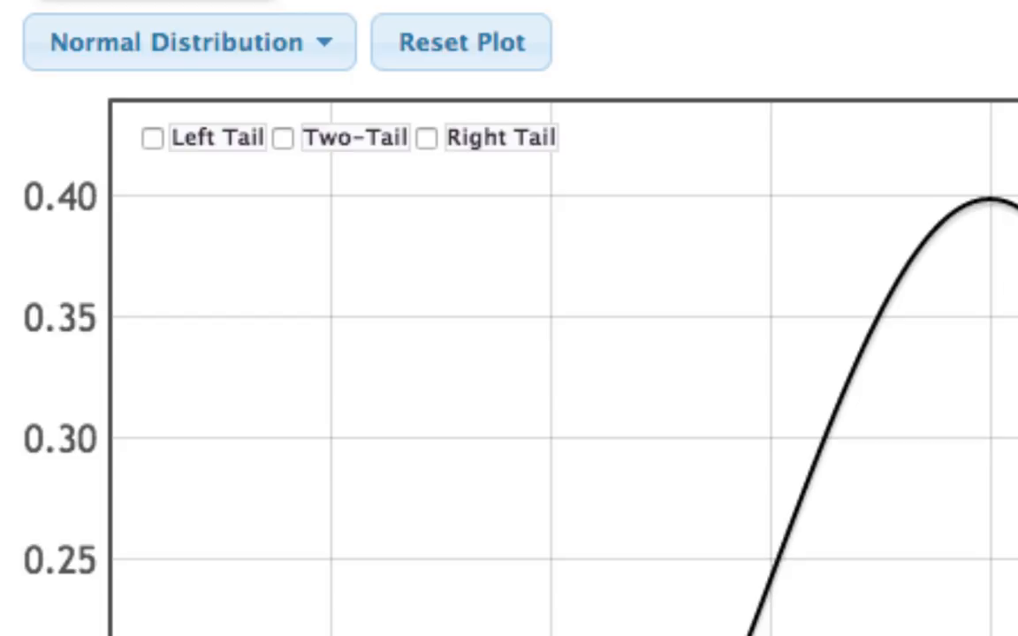
- Shade the left tail of the standard normal curve with a cutoff of 1 to find its area, and clear the shading
{"action": "left_click", "coordinate": [153, 142]}
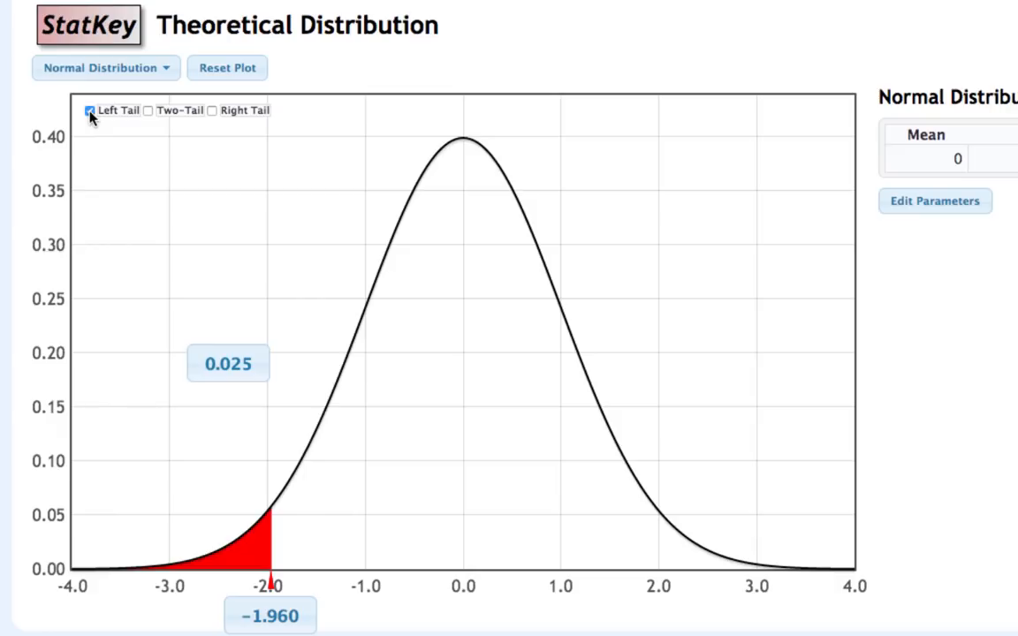
{"action": "left_click", "coordinate": [272, 617]}
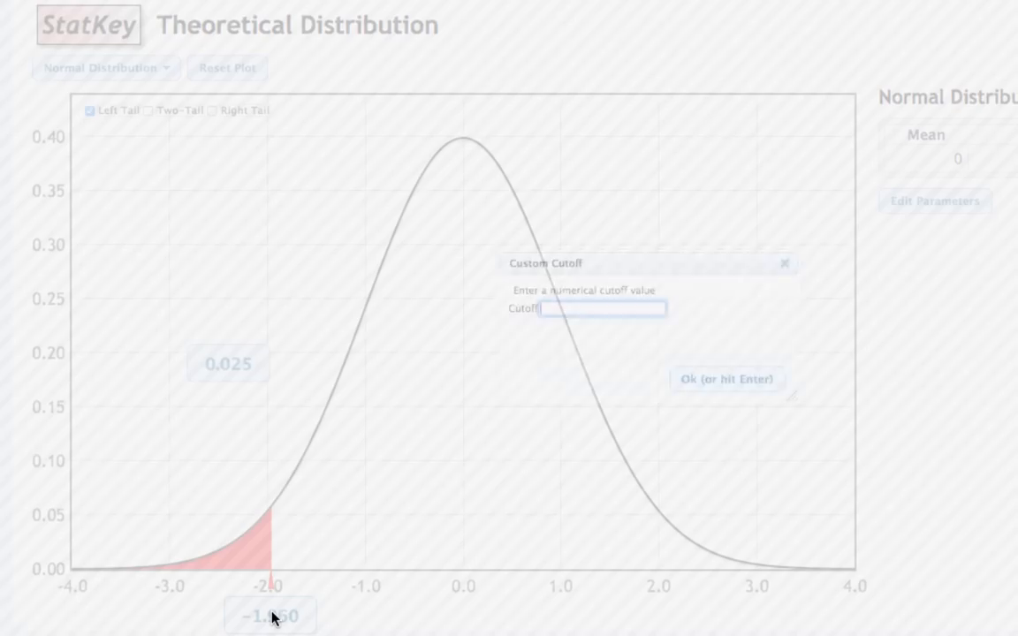
{"action": "type", "text": "1"}
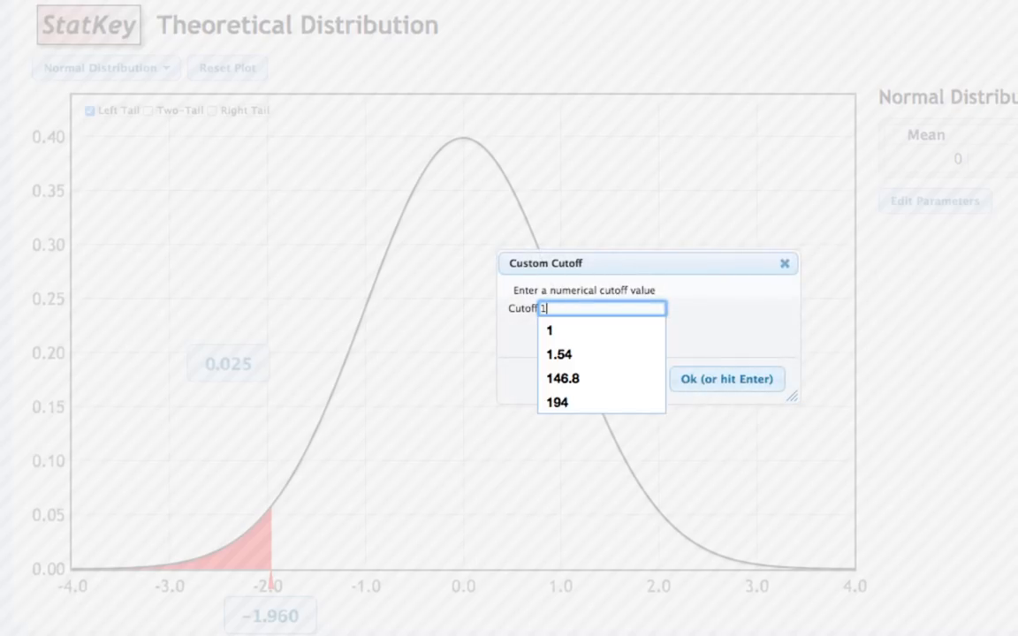
{"action": "key", "text": "Return"}
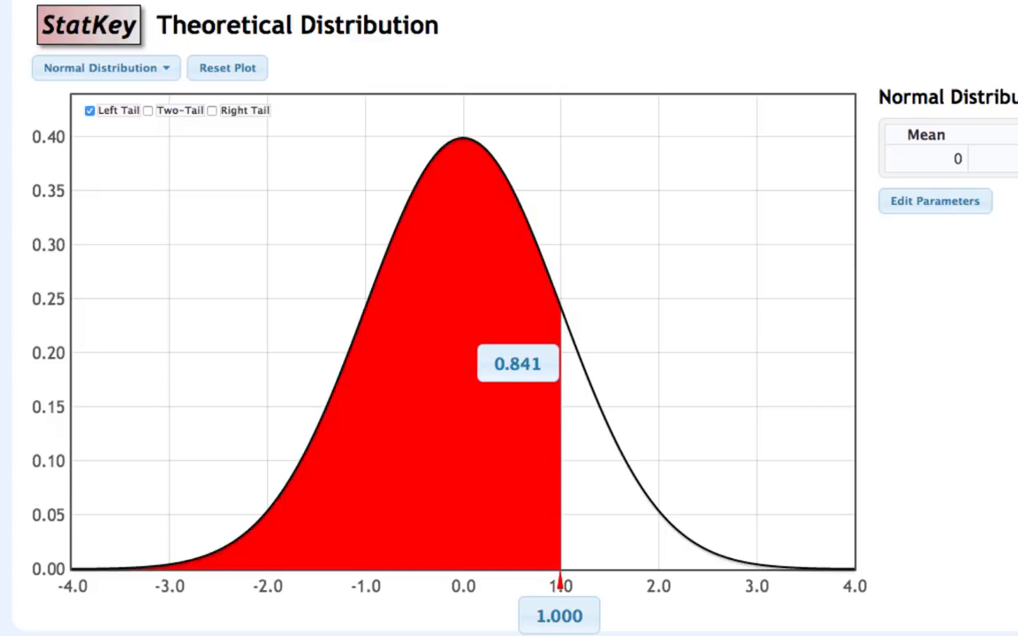
{"action": "left_click", "coordinate": [90, 111]}
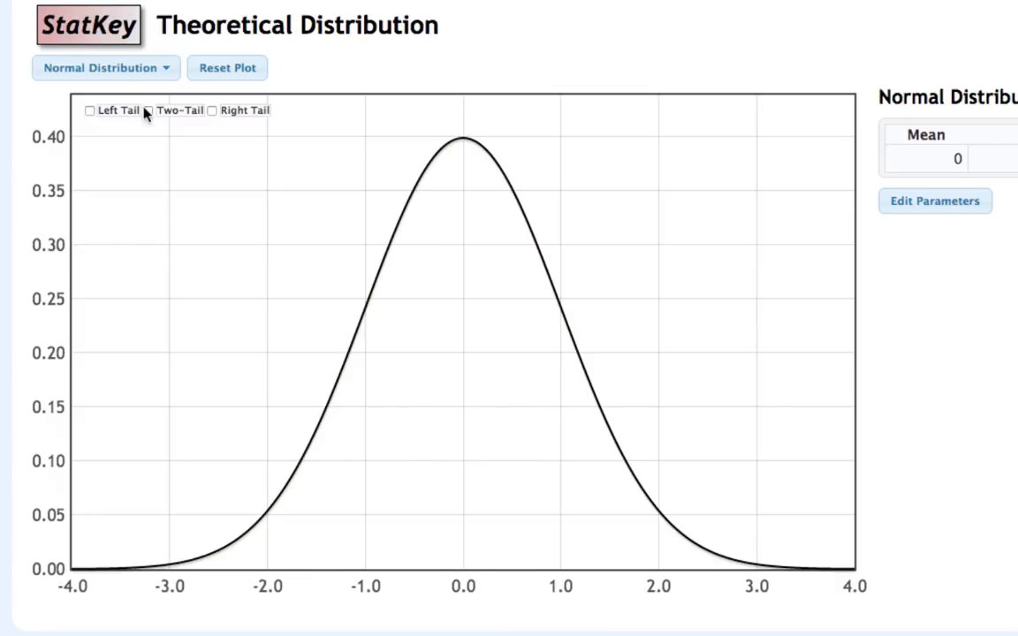
- Shade the right tail of the standard normal curve with a cutoff of 1 to find its area, and clear the shading
{"action": "left_click", "coordinate": [212, 112]}
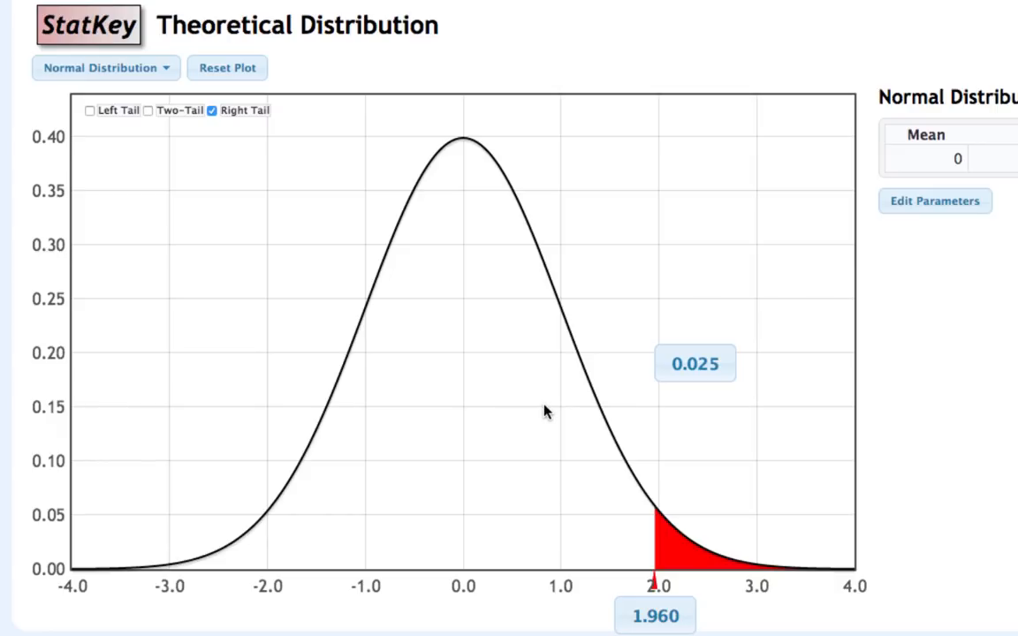
{"action": "left_click", "coordinate": [656, 619]}
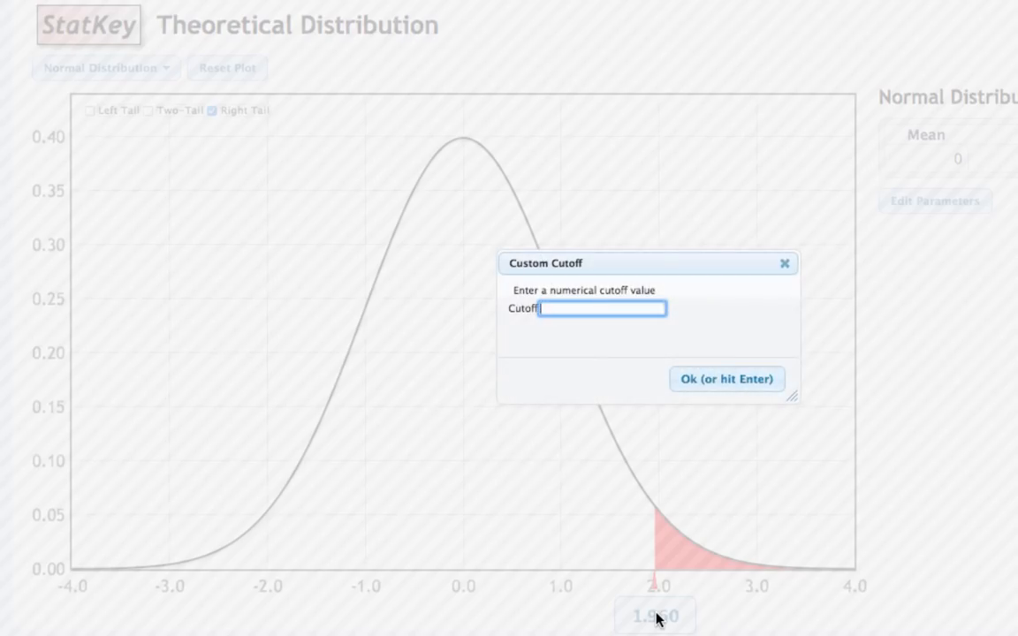
{"action": "type", "text": "1"}
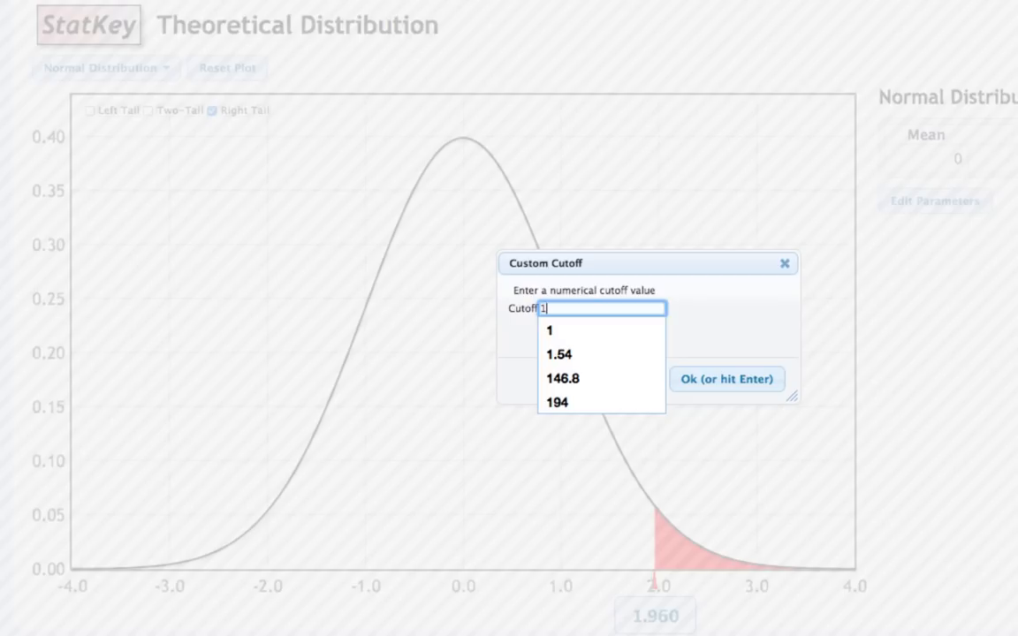
{"action": "key", "text": "Return"}
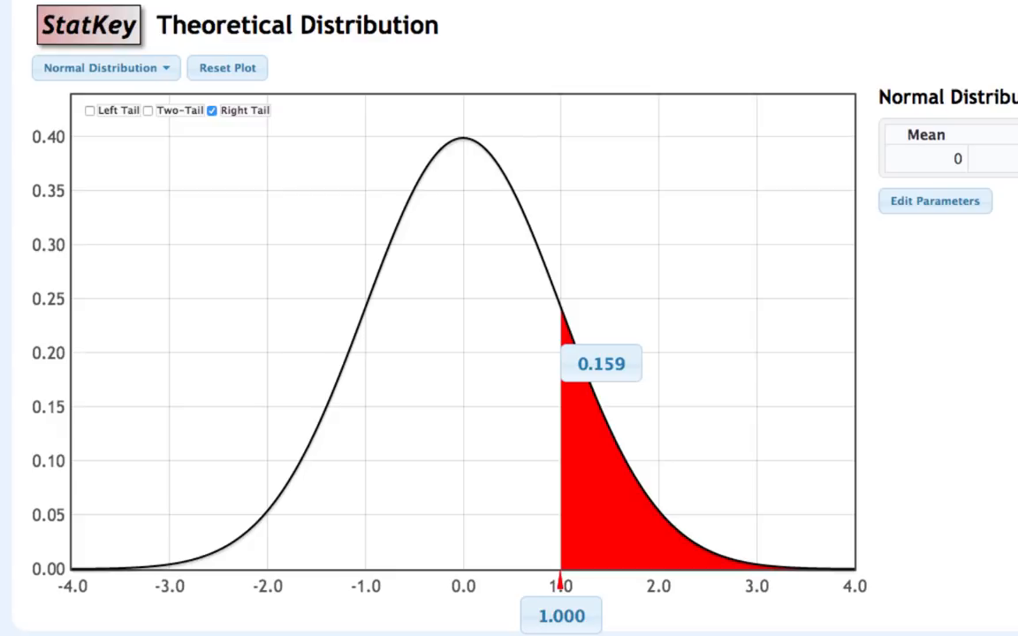
{"action": "left_click", "coordinate": [213, 112]}
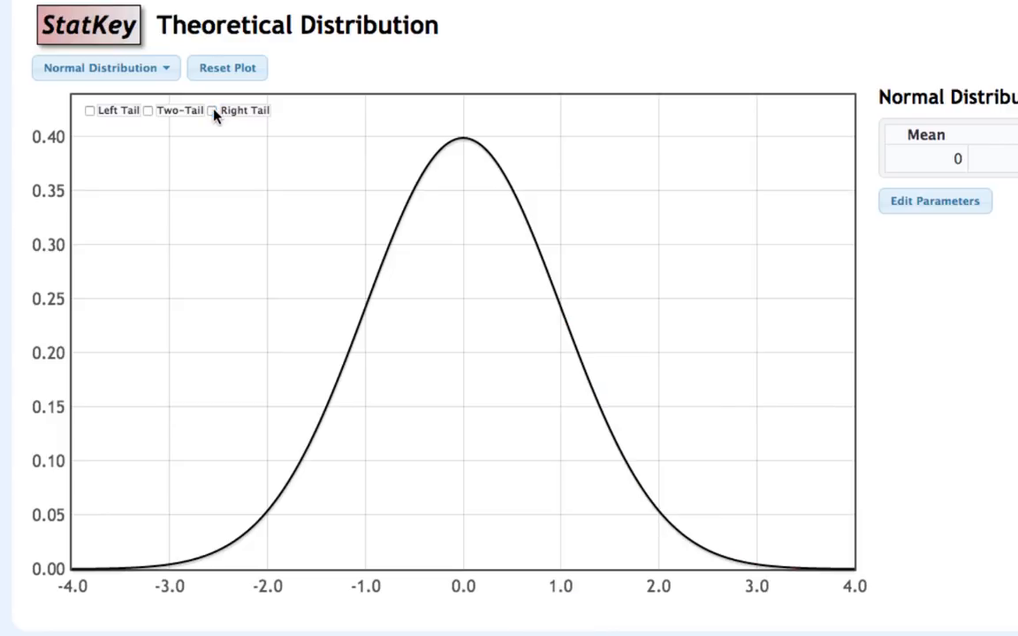
- Reset the plot, shade both tails of the standard normal curve, and set the middle proportion to 0.90 to find its cutoffs
{"action": "left_click", "coordinate": [148, 113]}
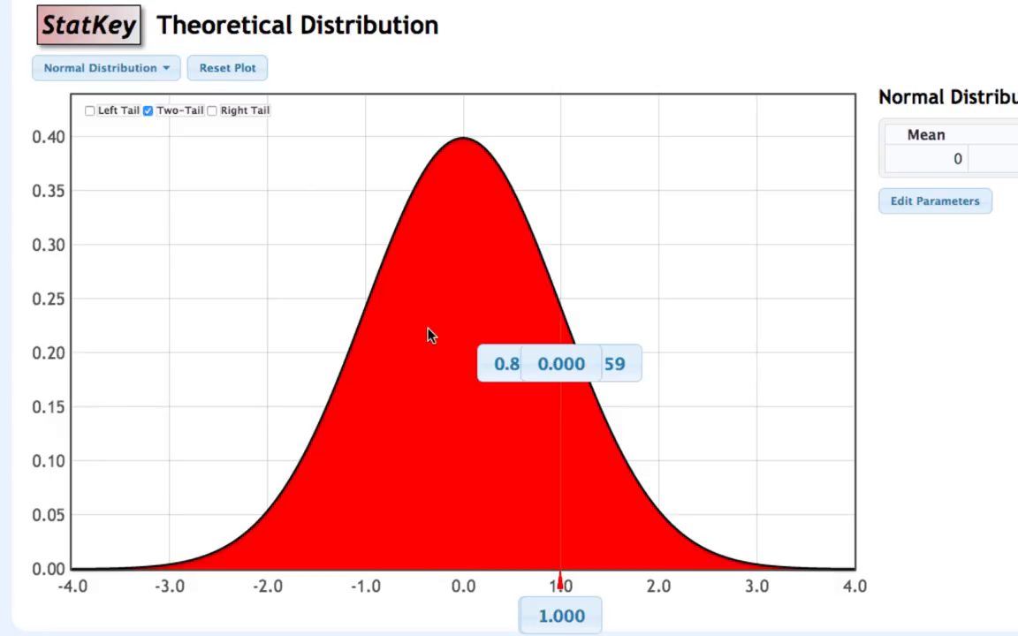
{"action": "left_click", "coordinate": [246, 74]}
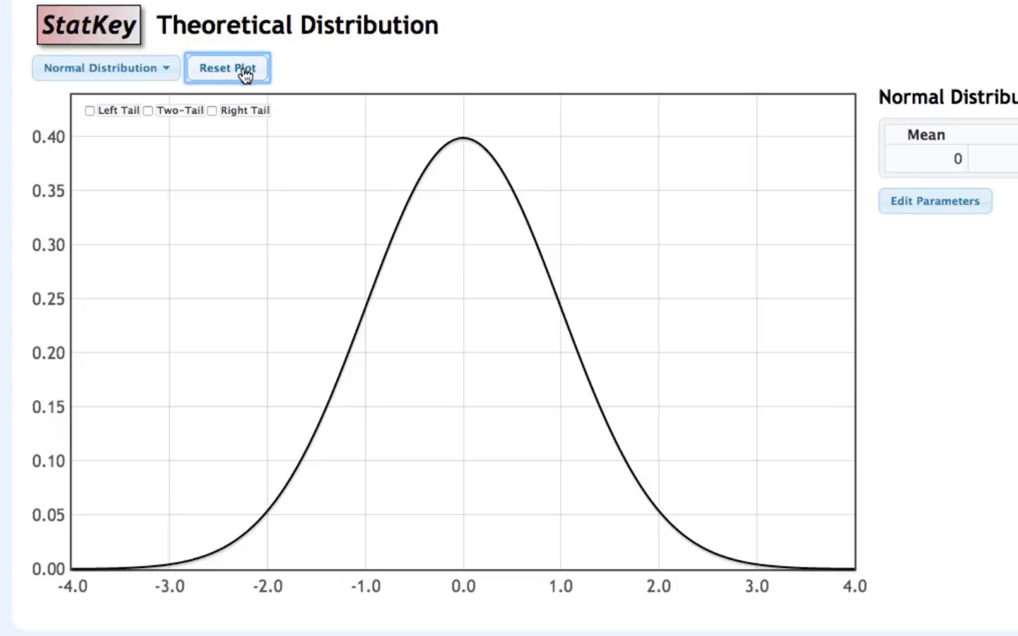
{"action": "left_click", "coordinate": [147, 113]}
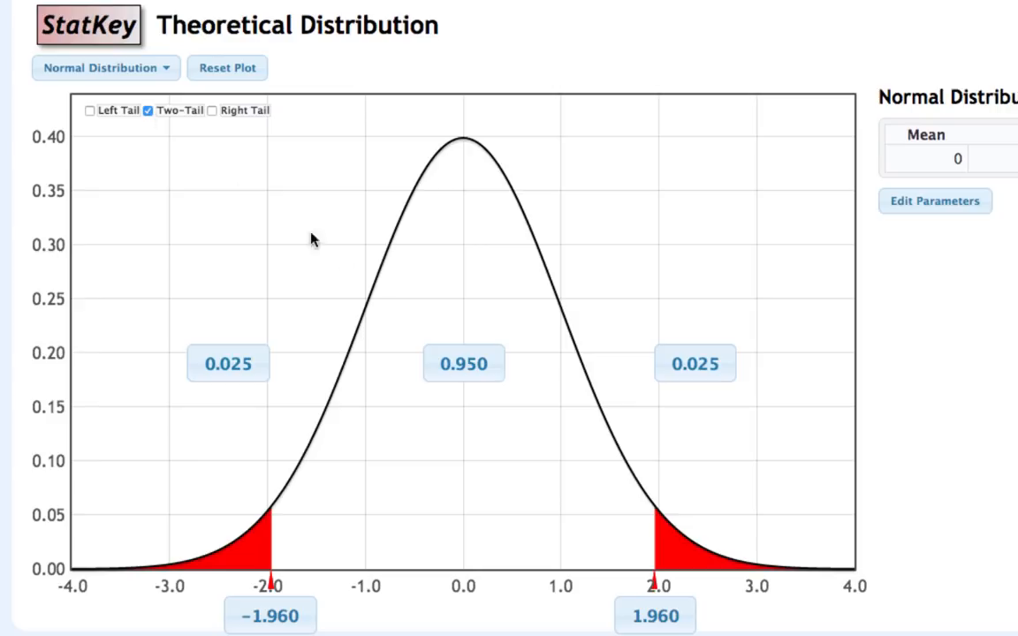
{"action": "left_click", "coordinate": [457, 369]}
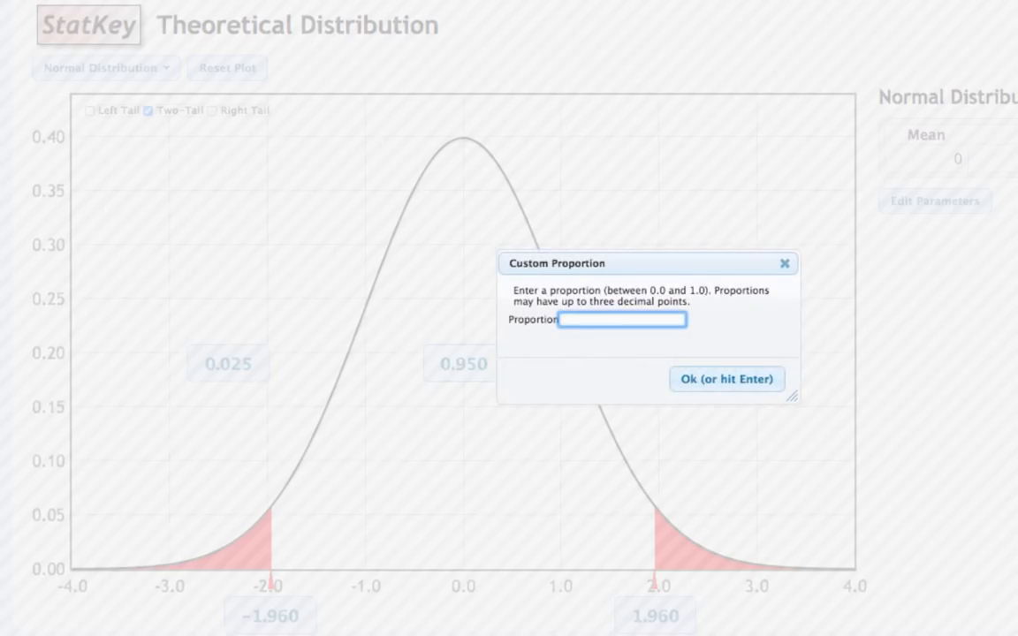
{"action": "type", "text": "0.90"}
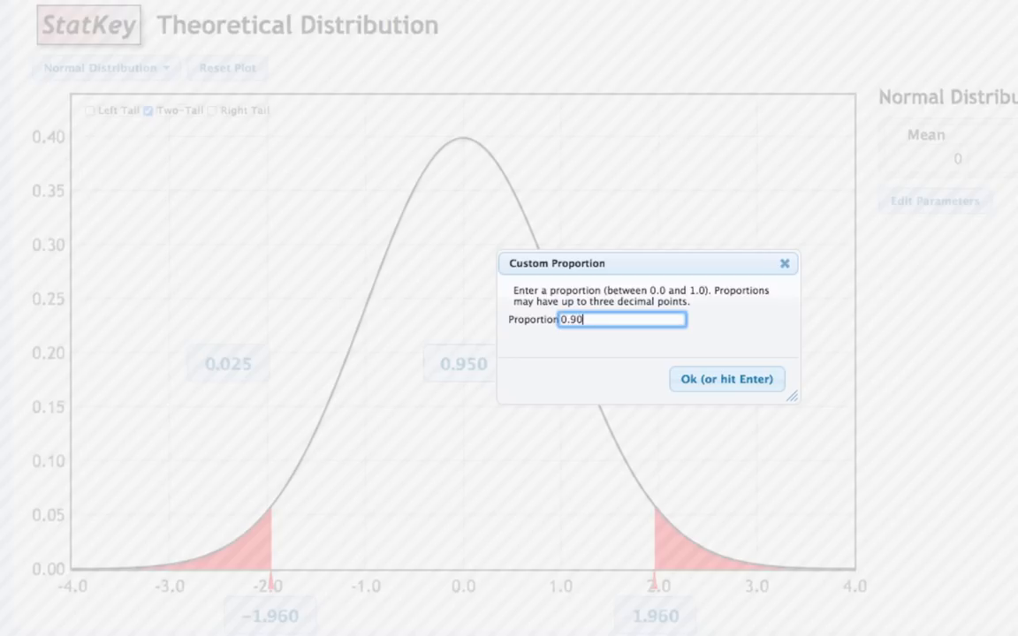
{"action": "left_click", "coordinate": [681, 379]}
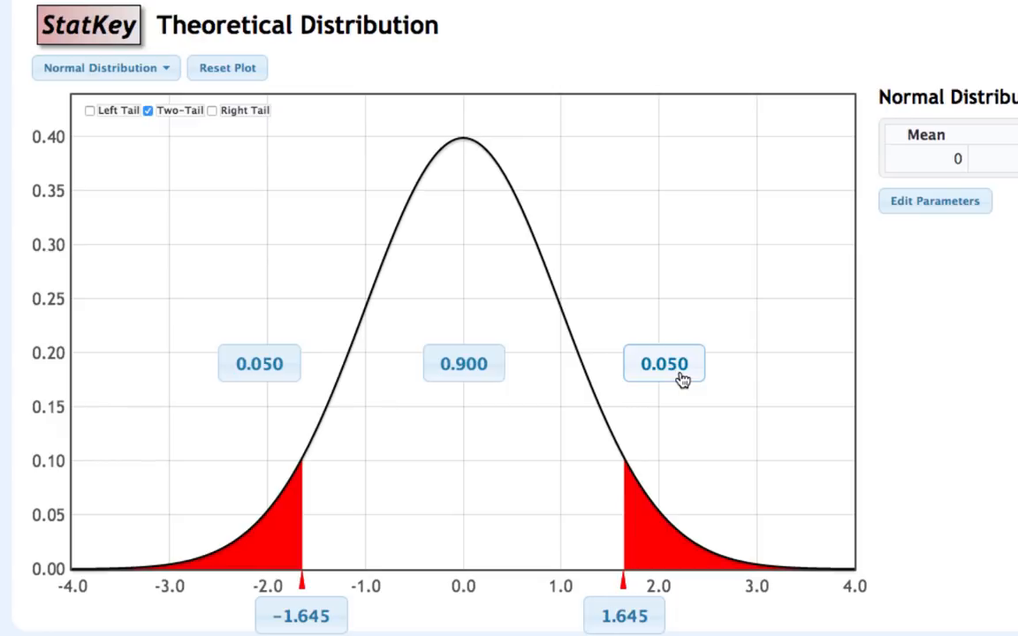
- Change the middle proportion of the two-tailed standard normal plot to 0.85 to find the matching cutoffs
{"action": "left_click", "coordinate": [463, 368]}
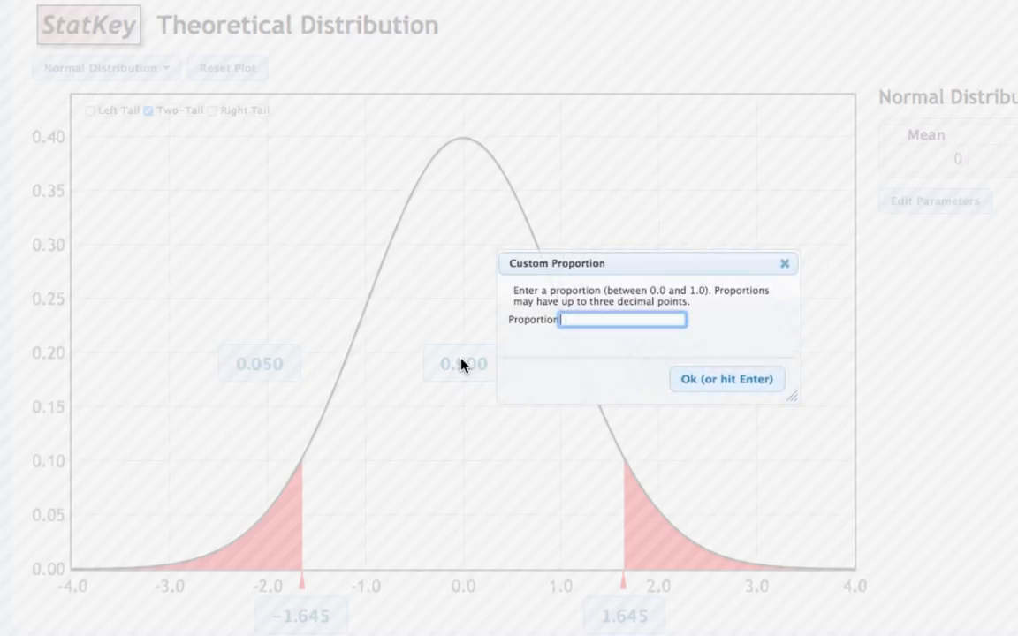
{"action": "type", "text": ".85"}
{"action": "key", "text": "Return"}
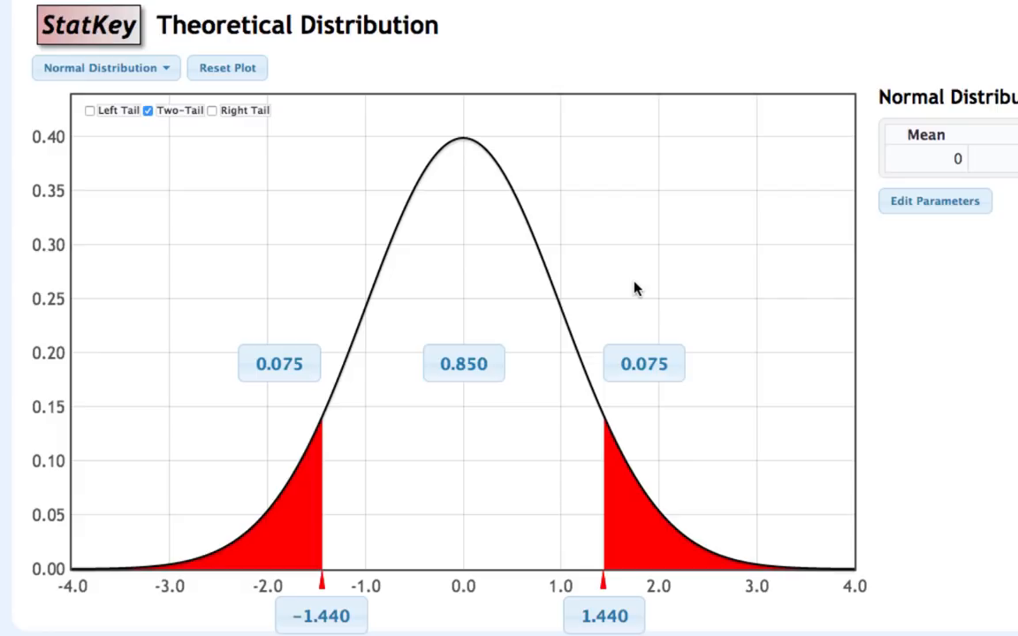
- Set the right-tail proportion of the two-tailed plot to 0.01 to find the cutoffs for equal tails
{"action": "left_click", "coordinate": [652, 365]}
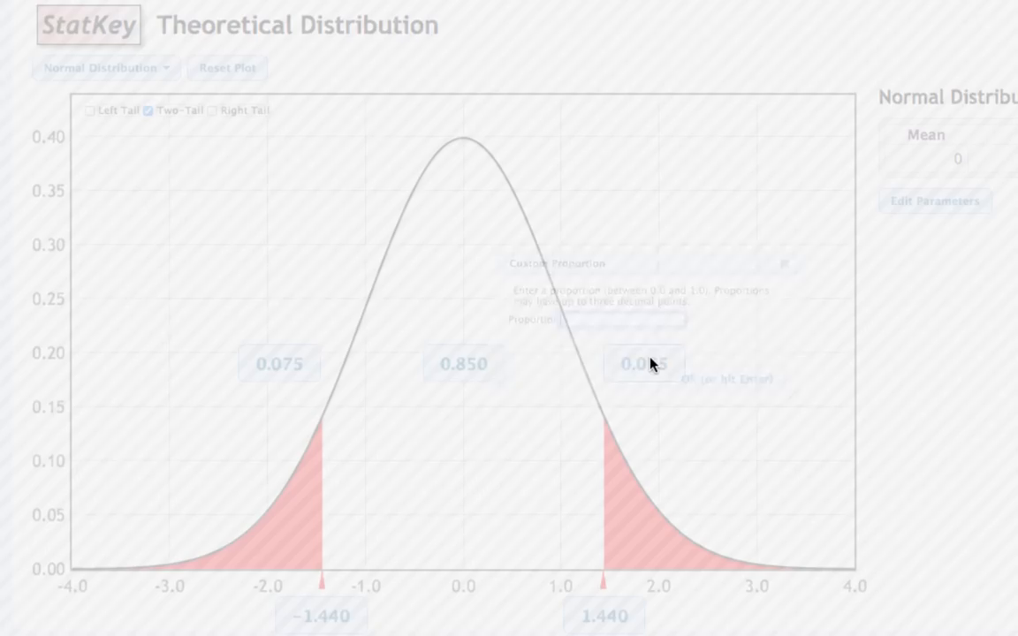
{"action": "type", "text": ".01"}
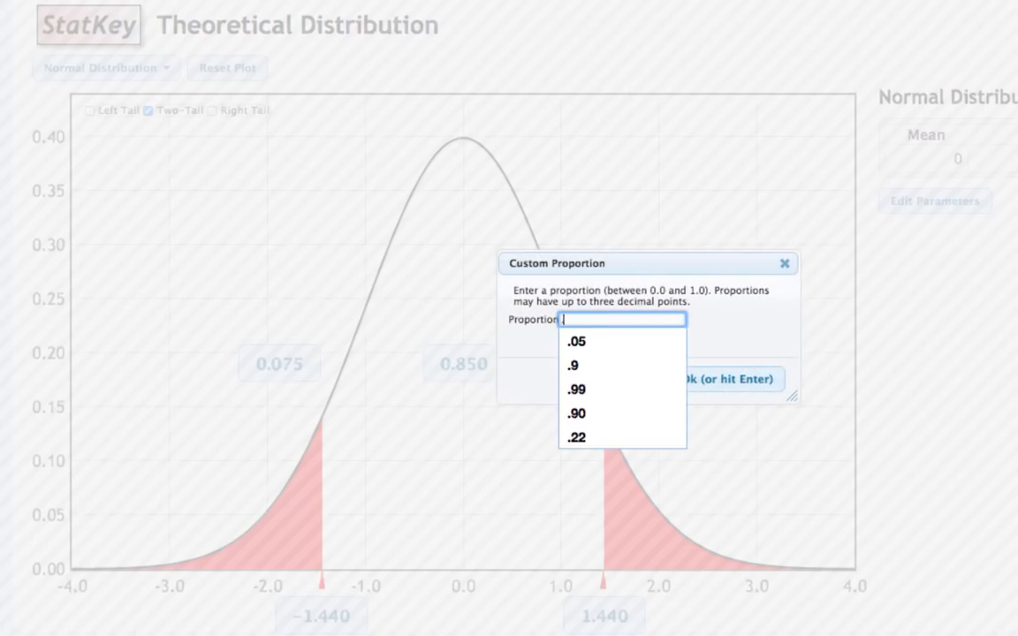
{"action": "left_click", "coordinate": [743, 386]}
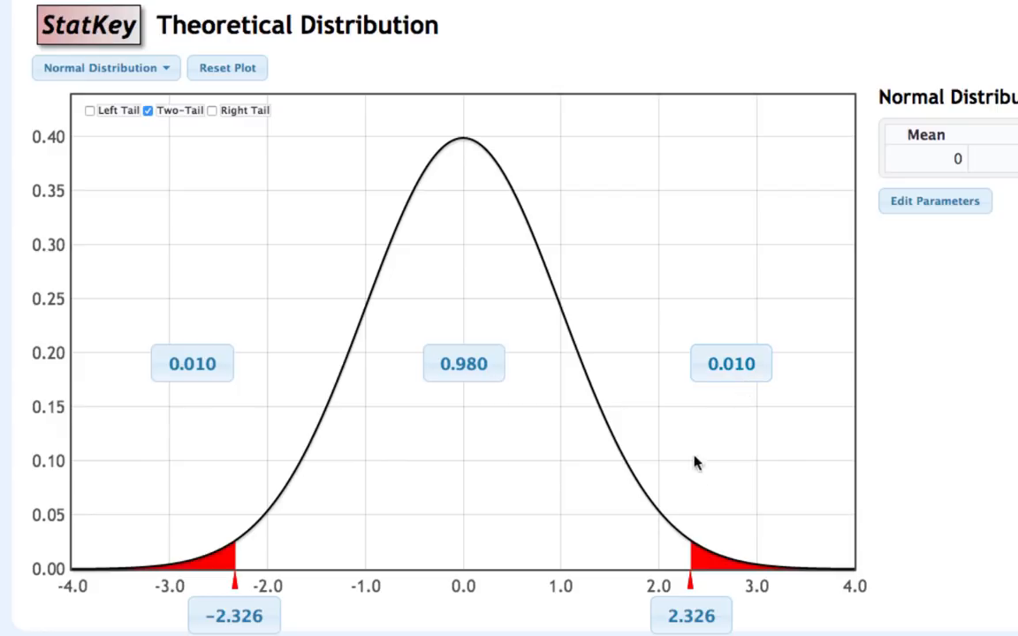
- Set the upper cutoff of the two-tailed plot to 2.5 to find the tail and middle areas
{"action": "left_click", "coordinate": [698, 618]}
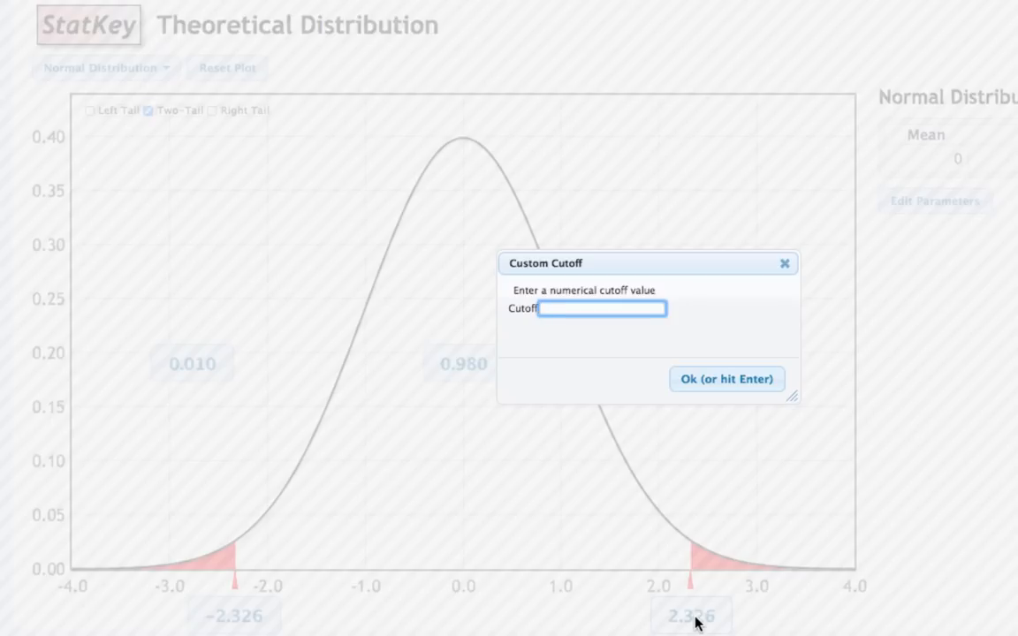
{"action": "type", "text": "2.5"}
{"action": "key", "text": "Return"}
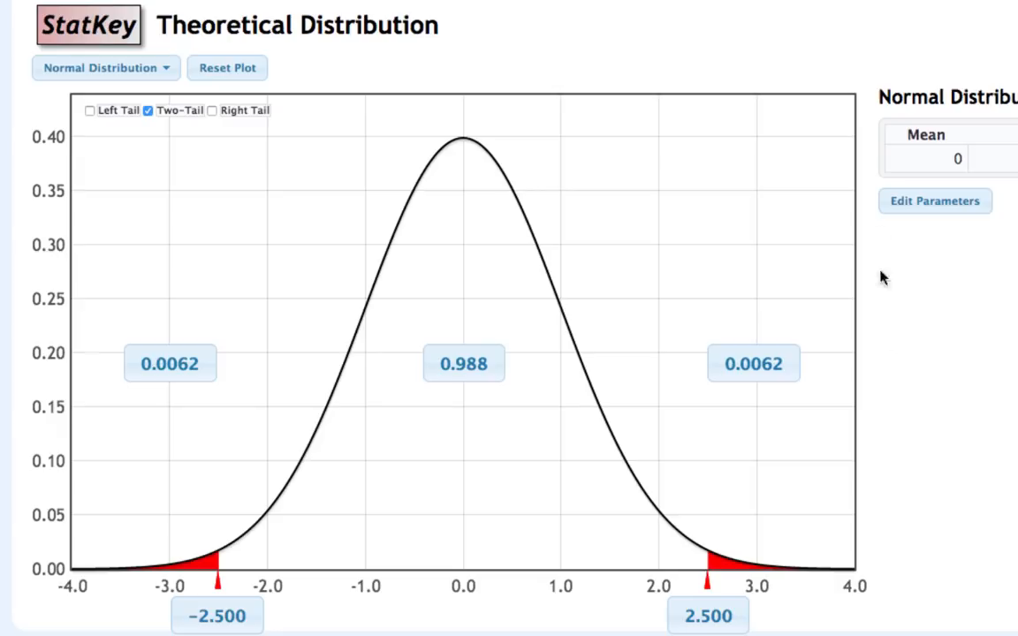
- Change the normal distribution's parameters to mean 100 and standard deviation 15
{"action": "left_click", "coordinate": [889, 208]}
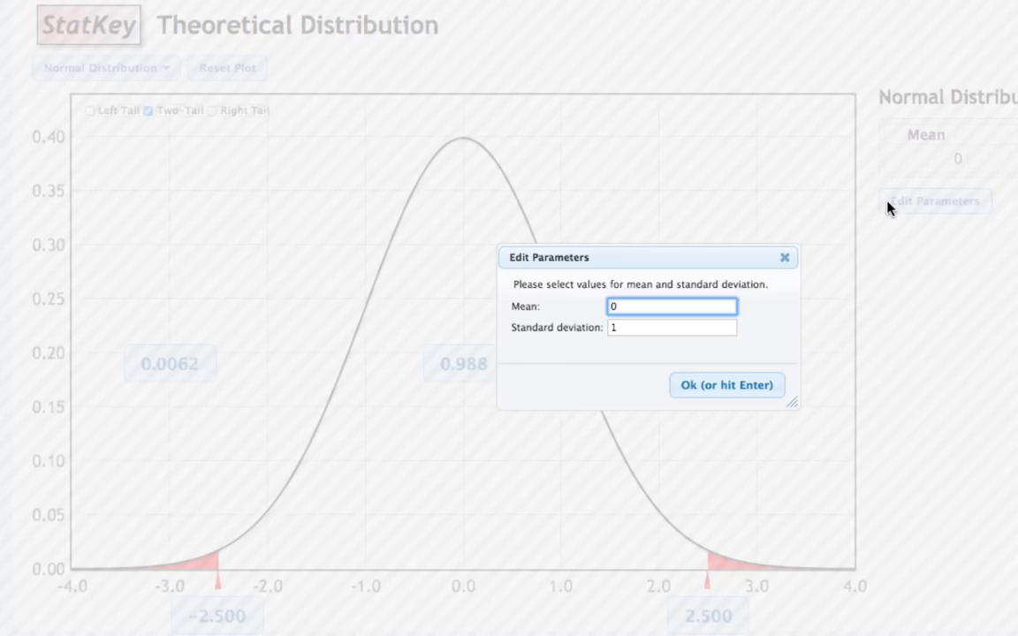
{"action": "type", "text": "100"}
{"action": "key", "text": "Tab"}
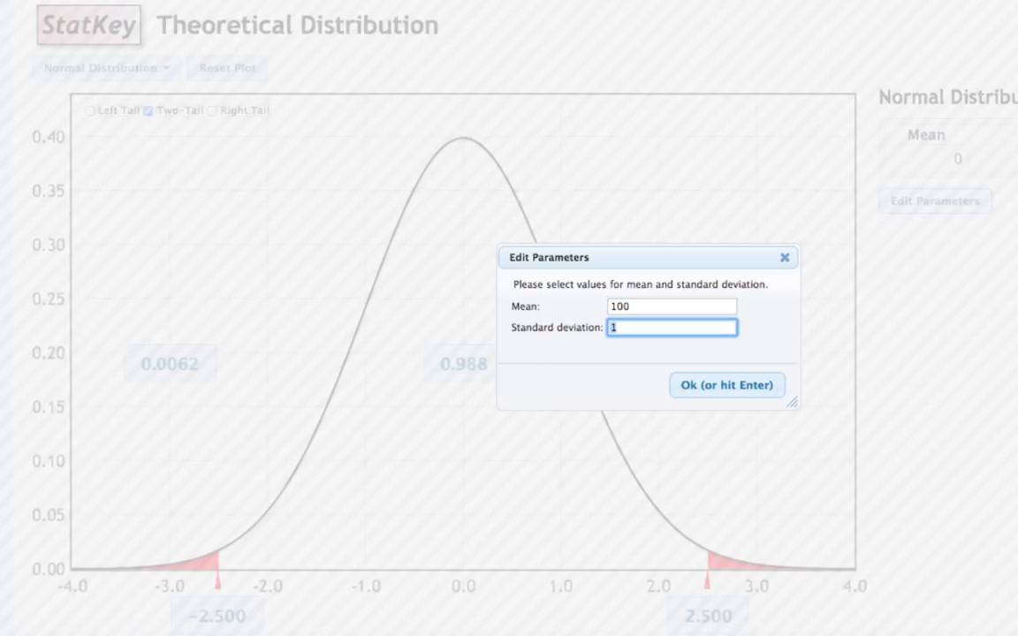
{"action": "type", "text": "15"}
{"action": "left_click", "coordinate": [720, 391]}
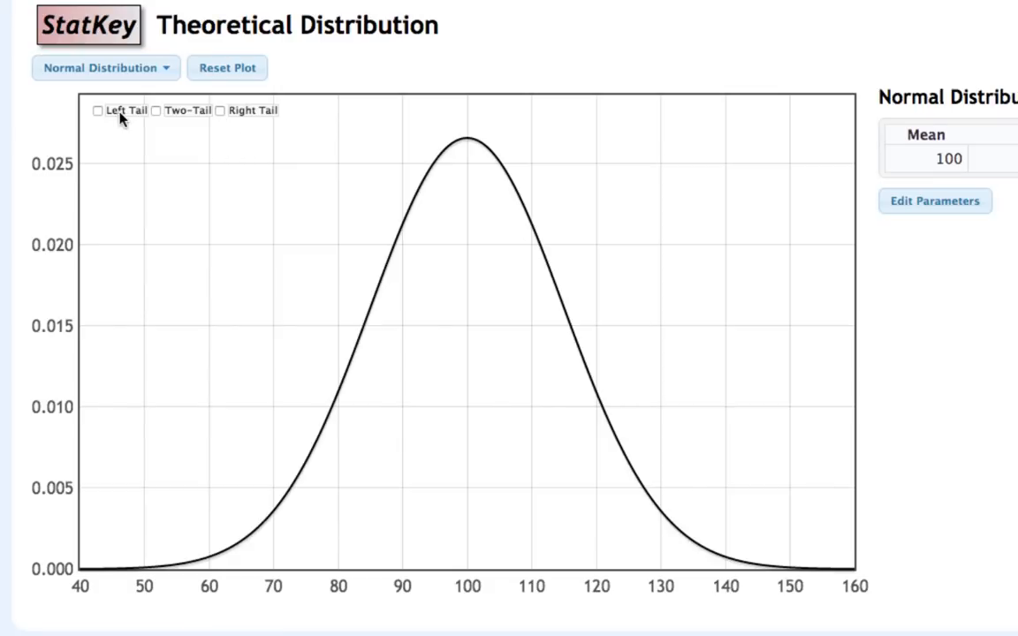
- Shade the left tail of the curve with a proportion of 0.40 to find its cutoff value
{"action": "left_click", "coordinate": [97, 113]}
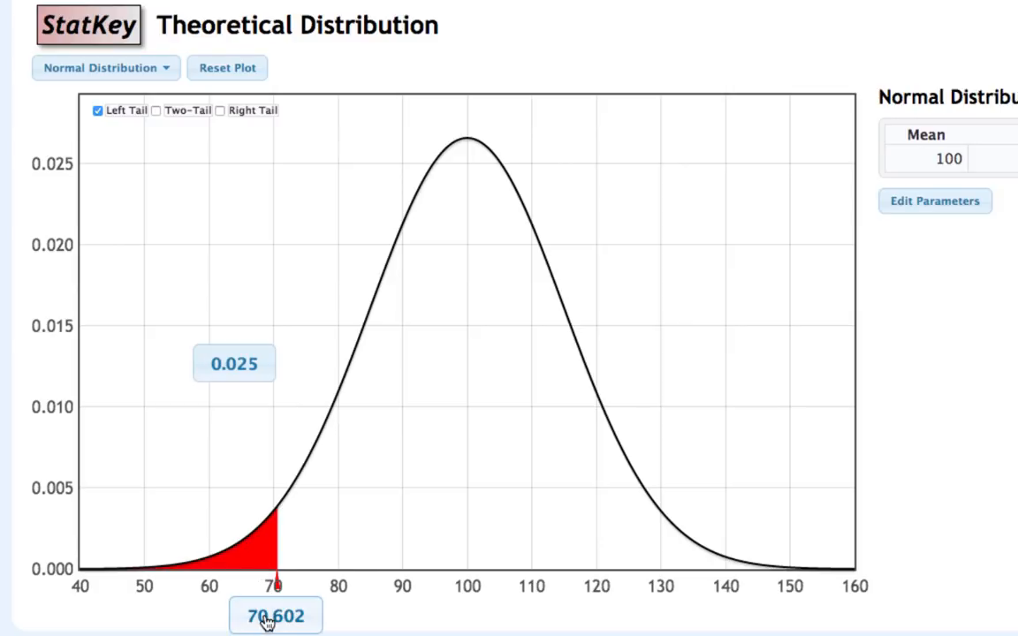
{"action": "left_click", "coordinate": [228, 374]}
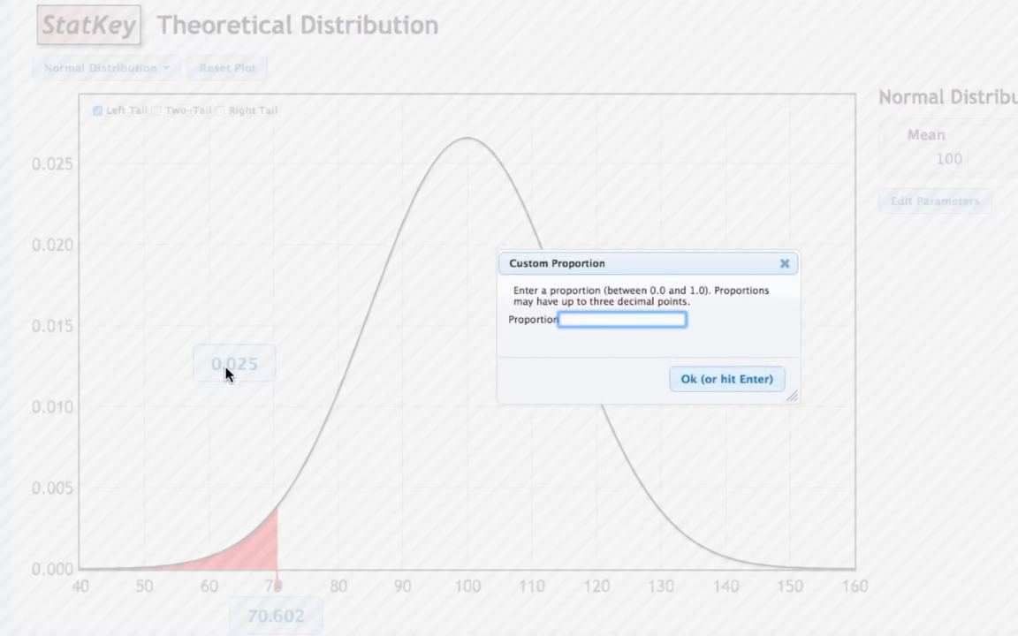
{"action": "type", "text": ".40"}
{"action": "left_click", "coordinate": [698, 382]}
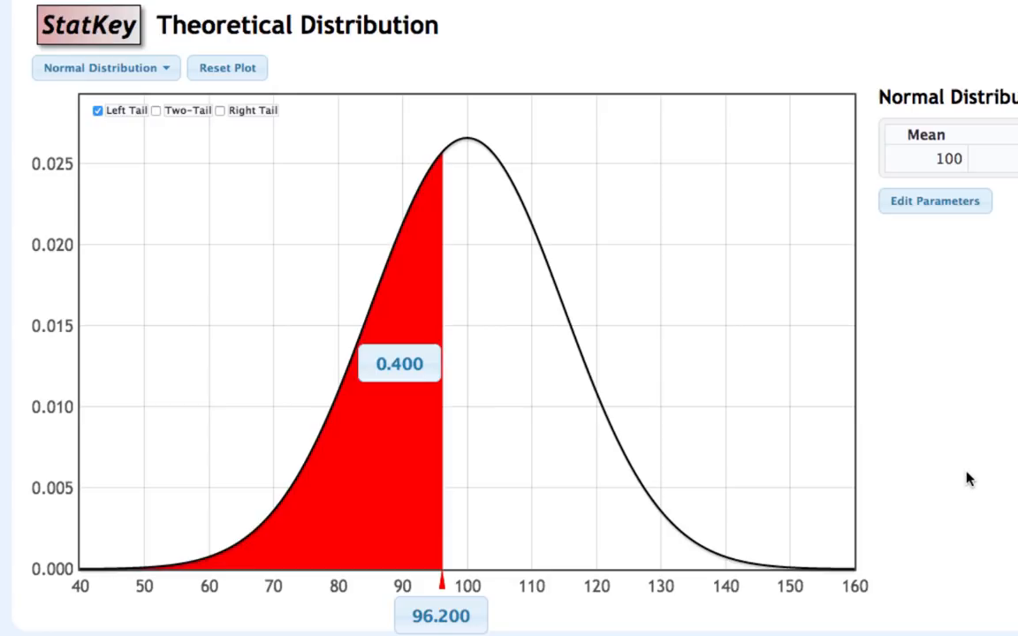
- Set the left-tail cutoff to 120 to find the area below that value
{"action": "left_click", "coordinate": [466, 619]}
{"action": "type", "text": "12"}
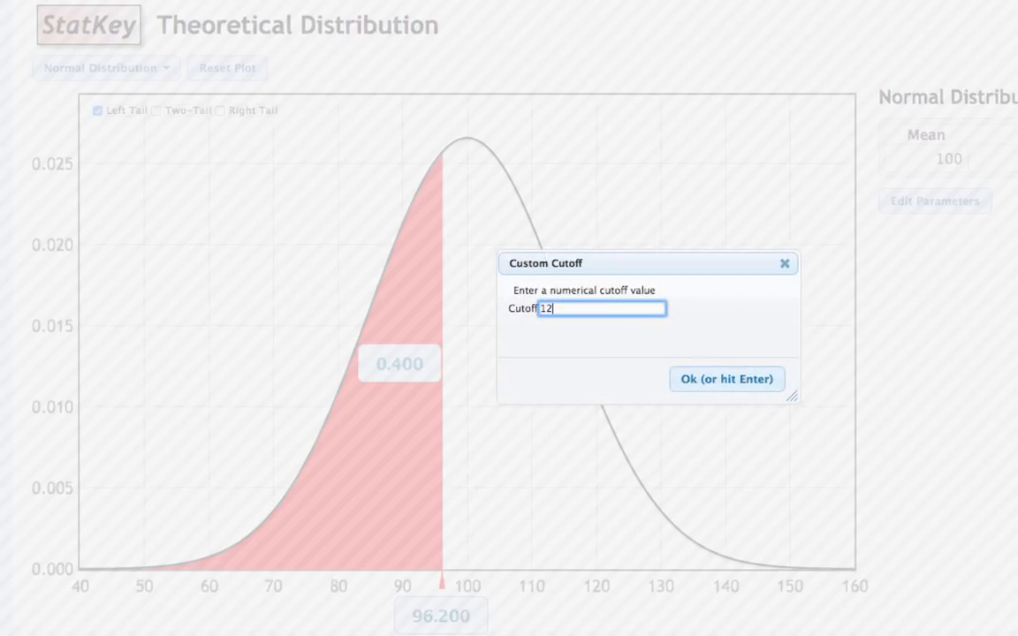
{"action": "type", "text": "0"}
{"action": "left_click", "coordinate": [742, 389]}
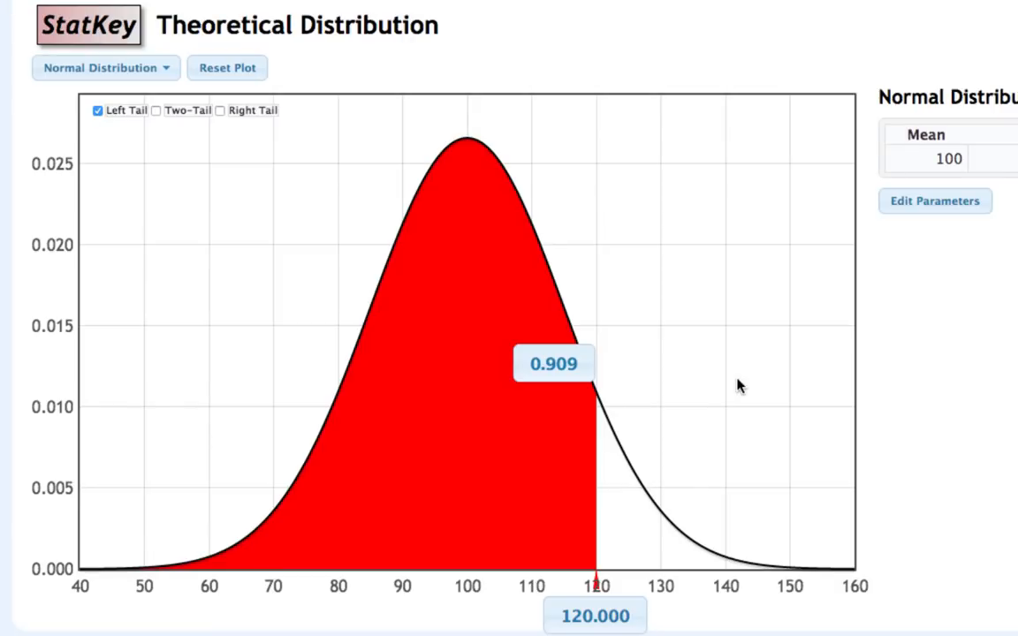
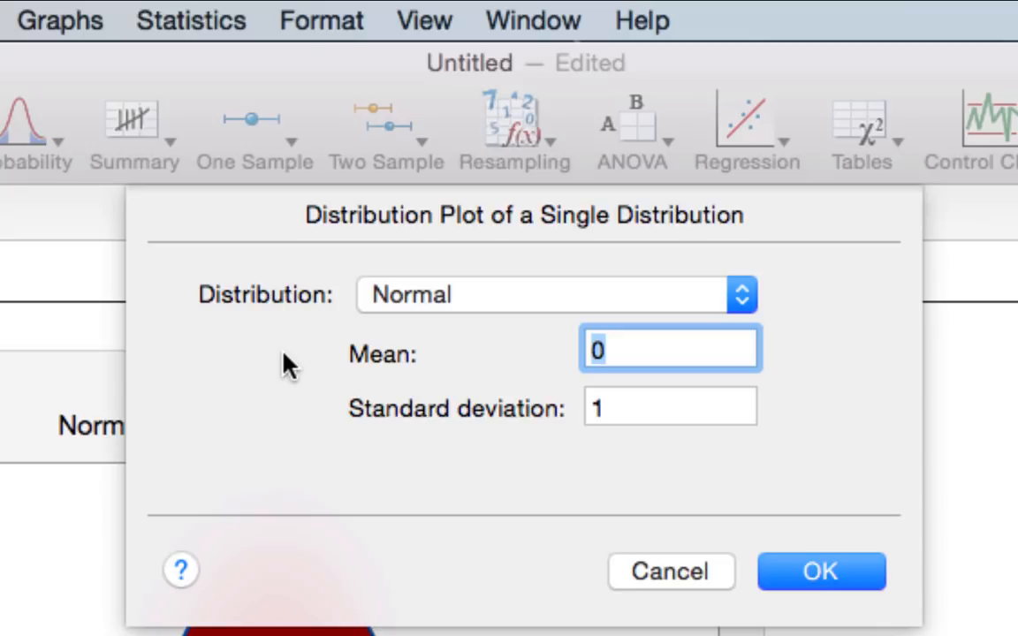
- Plot a single binomial distribution with 5 trials and an event probability of 0.50
{"action": "left_click", "coordinate": [743, 297]}
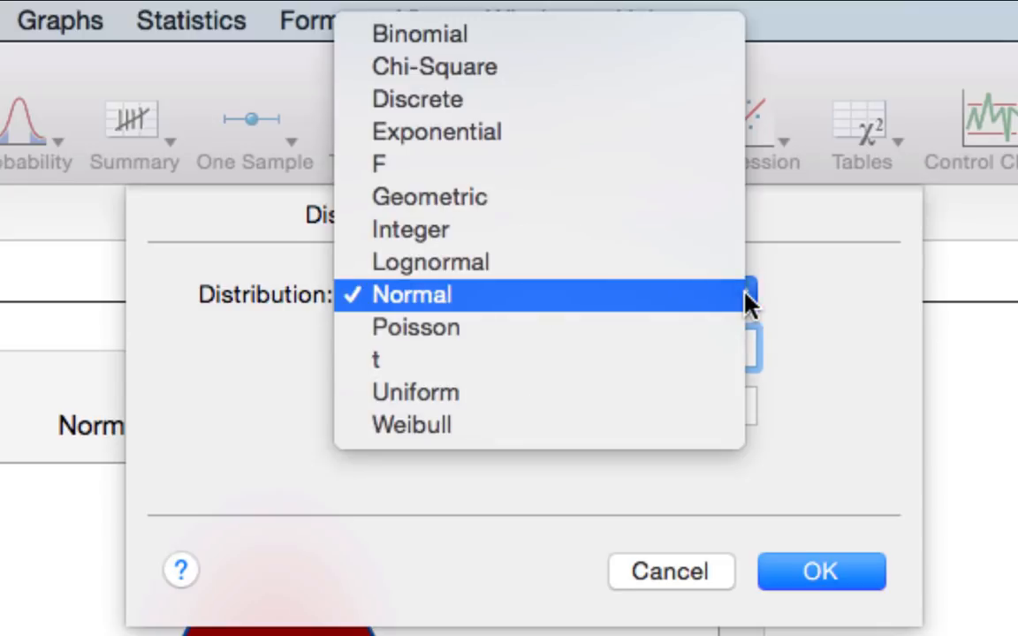
{"action": "left_click", "coordinate": [680, 46]}
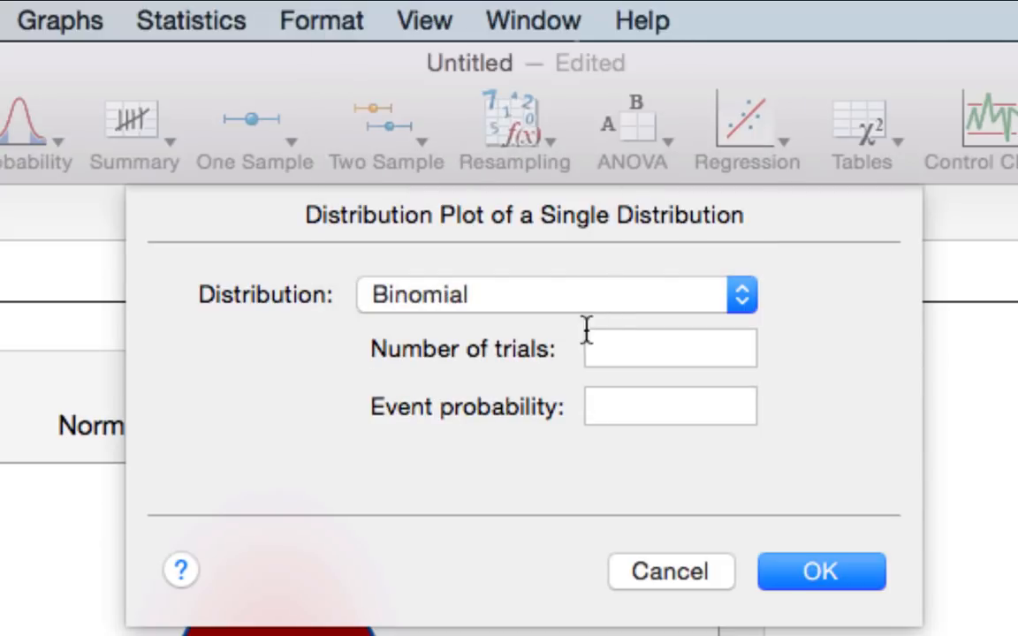
{"action": "left_click", "coordinate": [620, 345]}
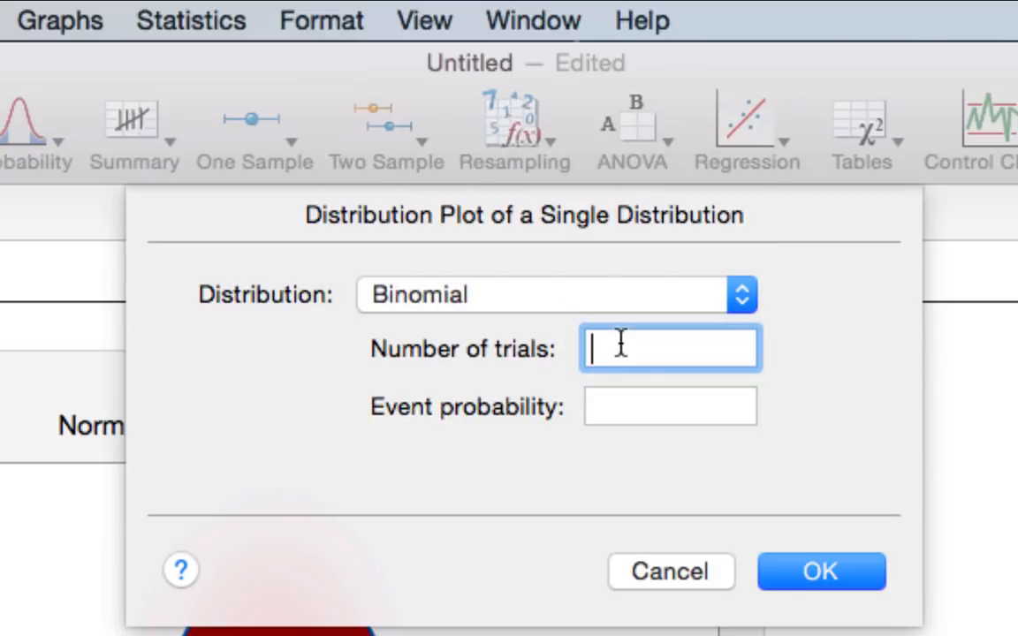
{"action": "type", "text": "5"}
{"action": "left_click", "coordinate": [693, 401]}
{"action": "type", "text": "0.5"}
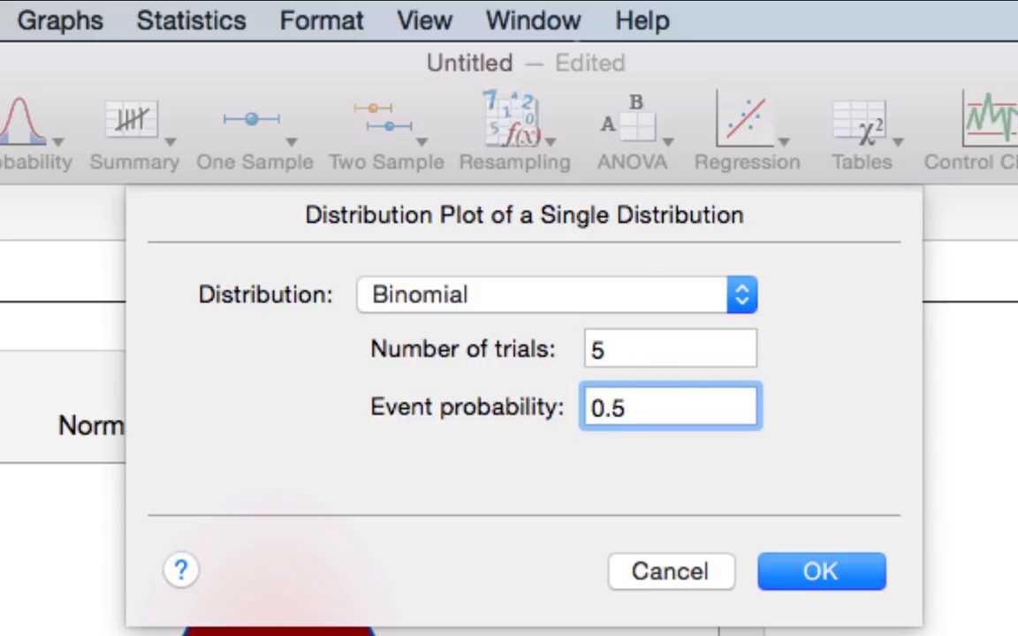
{"action": "type", "text": "0"}
{"action": "left_click", "coordinate": [850, 566]}
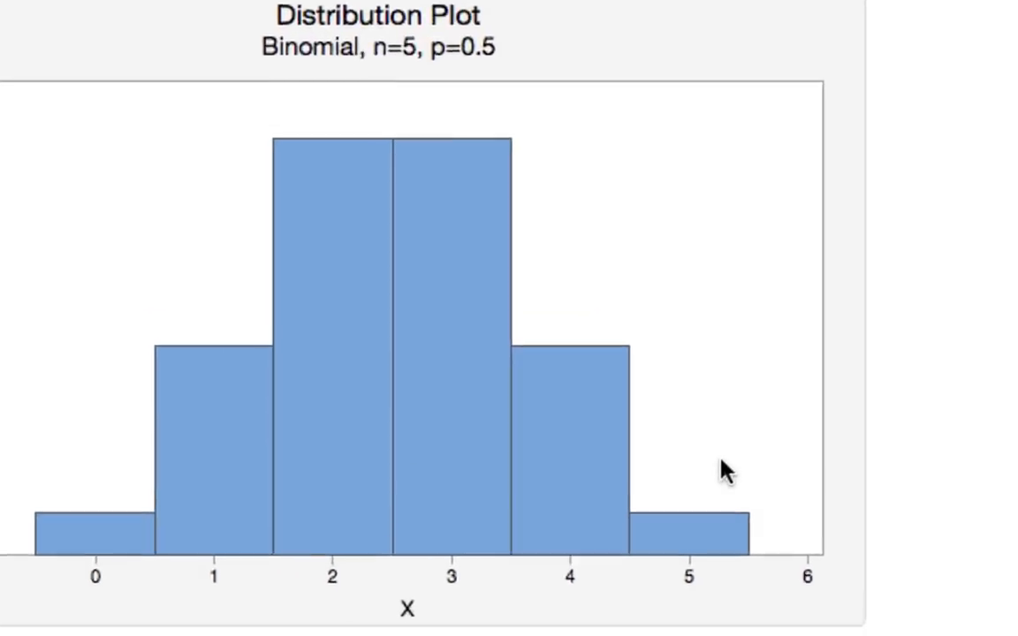
- Read the individual outcome probabilities from the bars of the binomial plot, including X = 5, 3 and 4
{"action": "mouse_move", "coordinate": [777, 563]}
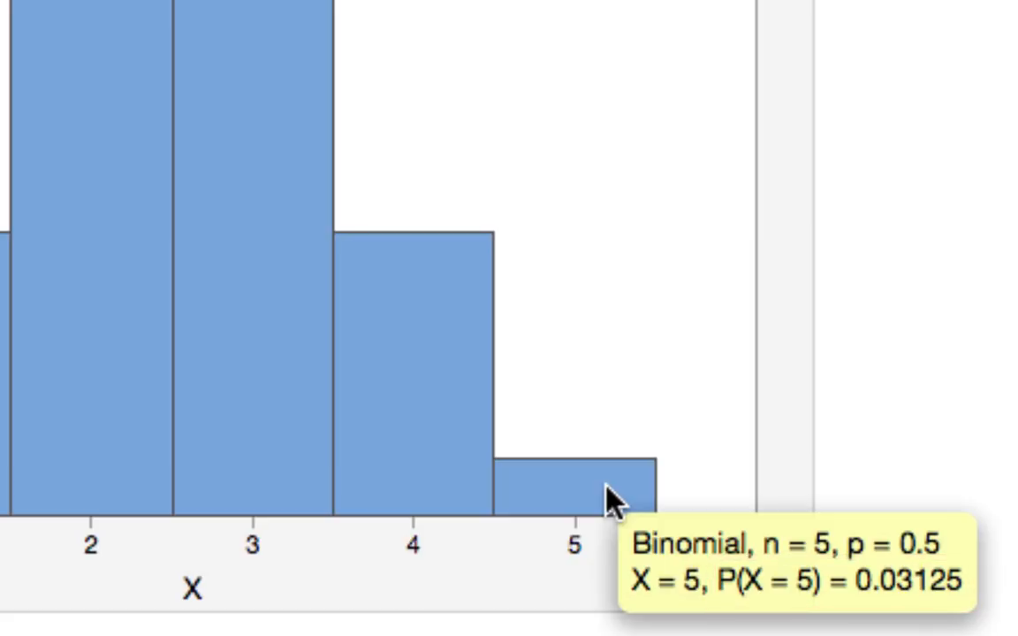
{"action": "mouse_move", "coordinate": [239, 66]}
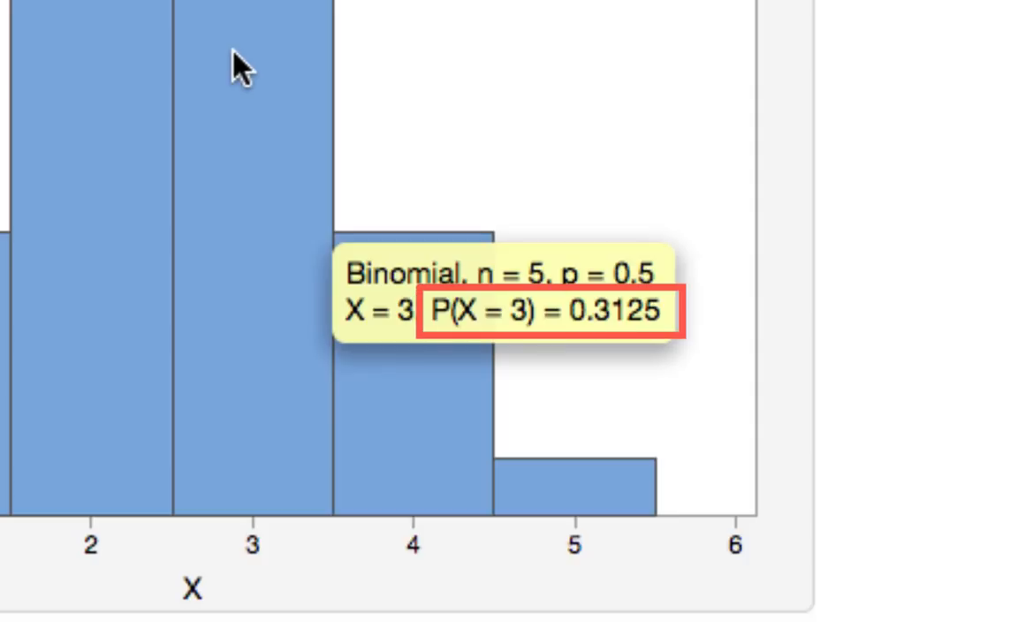
{"action": "mouse_move", "coordinate": [447, 384]}
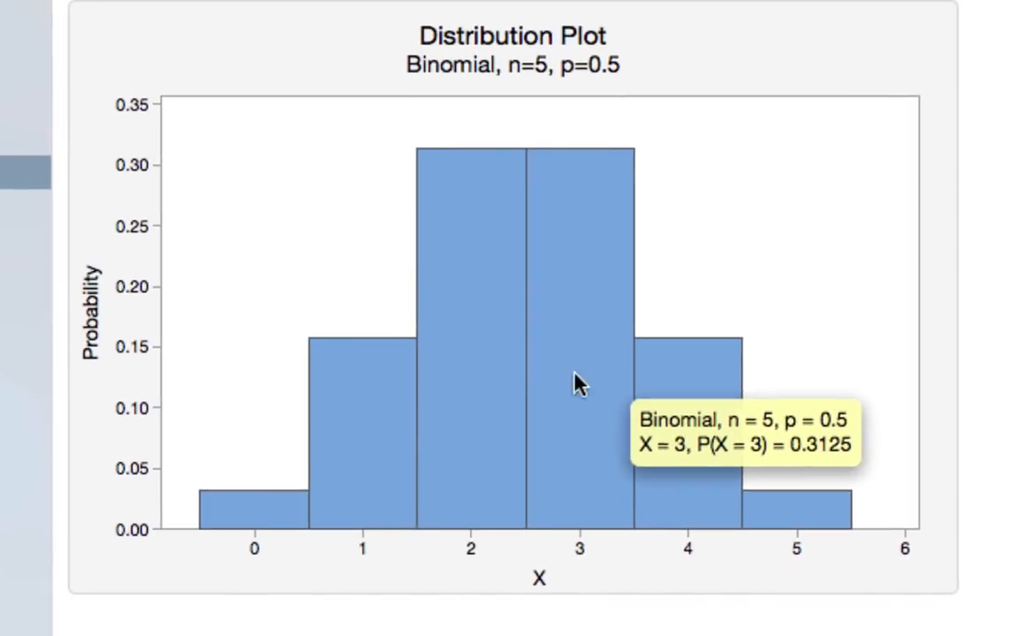
{"action": "mouse_move", "coordinate": [274, 511]}
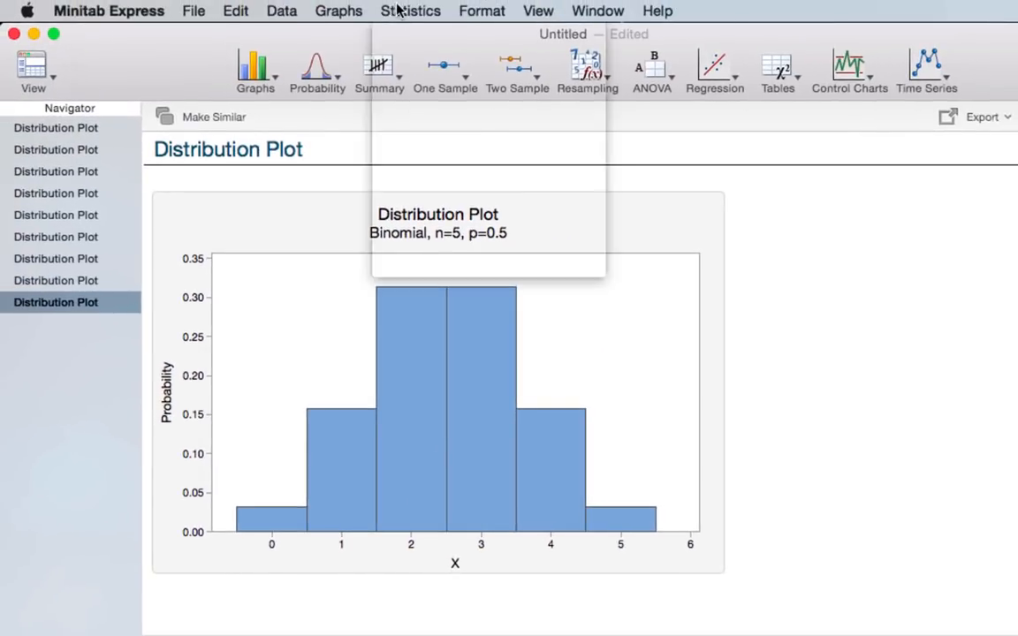
- Set up a probability display plot for a binomial distribution with 5 trials and event probability 0.50
{"action": "left_click", "coordinate": [397, 9]}
{"action": "mouse_move", "coordinate": [398, 34]}
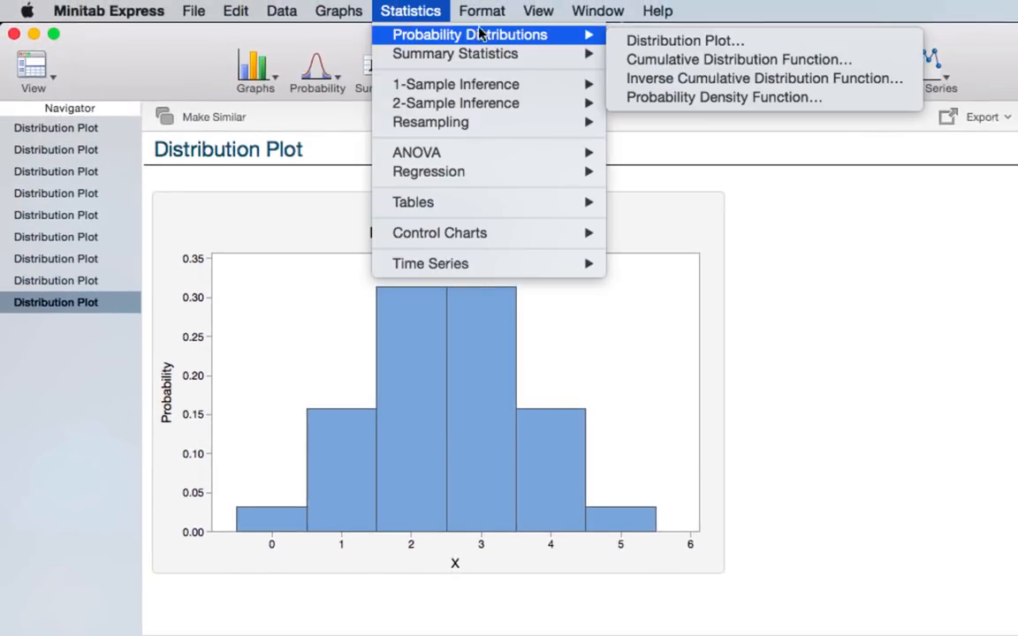
{"action": "left_click", "coordinate": [661, 42]}
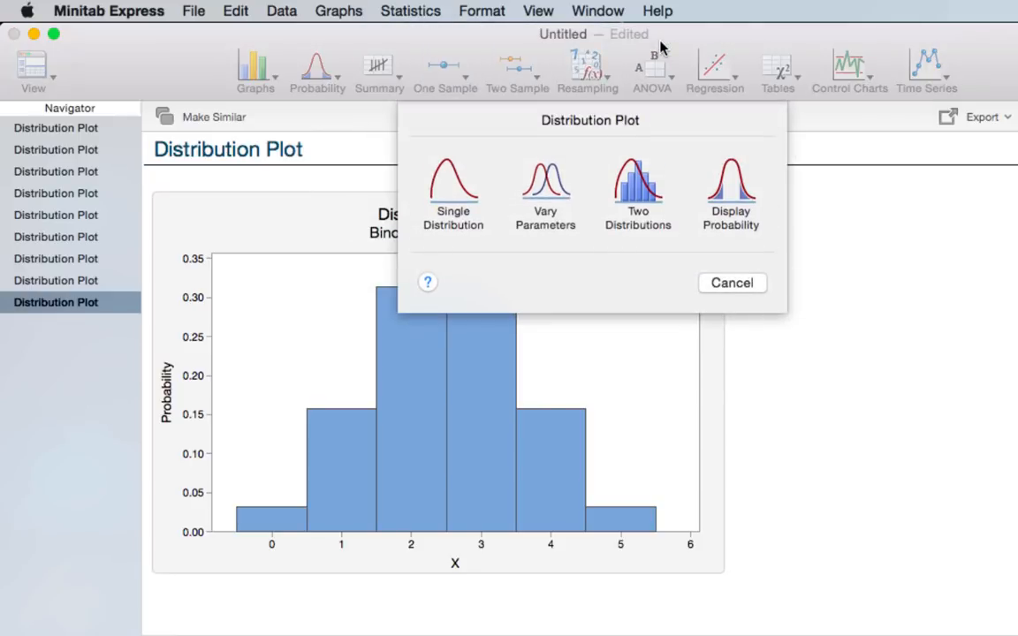
{"action": "left_click", "coordinate": [732, 188]}
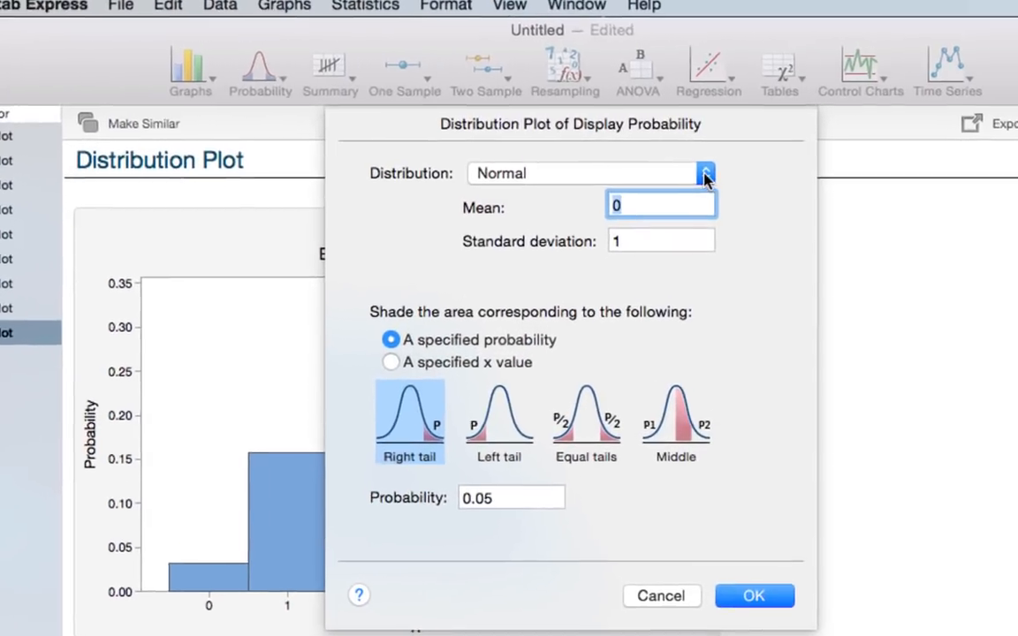
{"action": "left_click", "coordinate": [712, 163]}
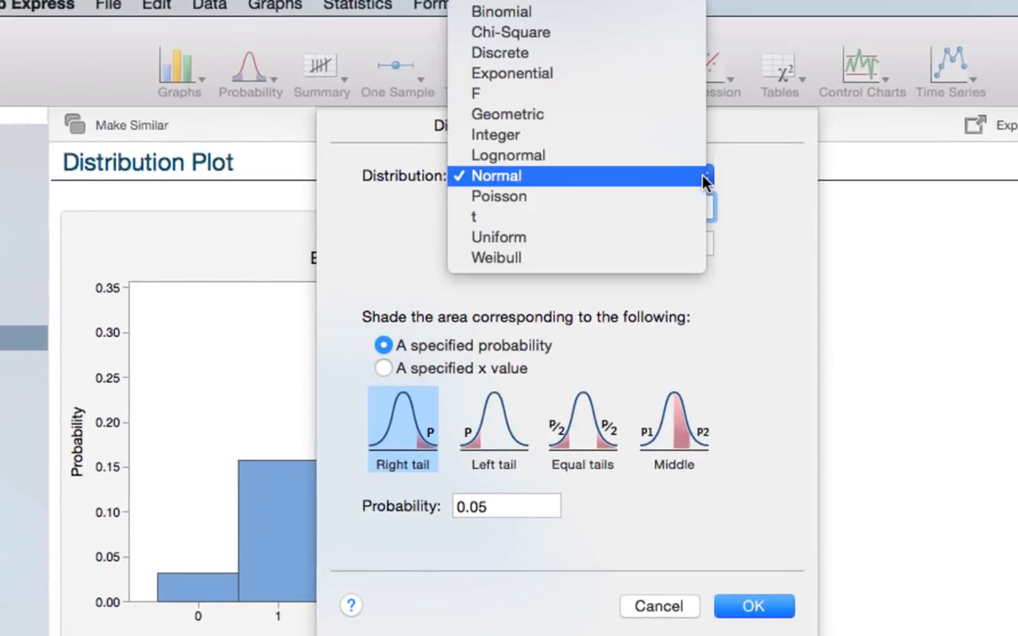
{"action": "left_click", "coordinate": [612, 18]}
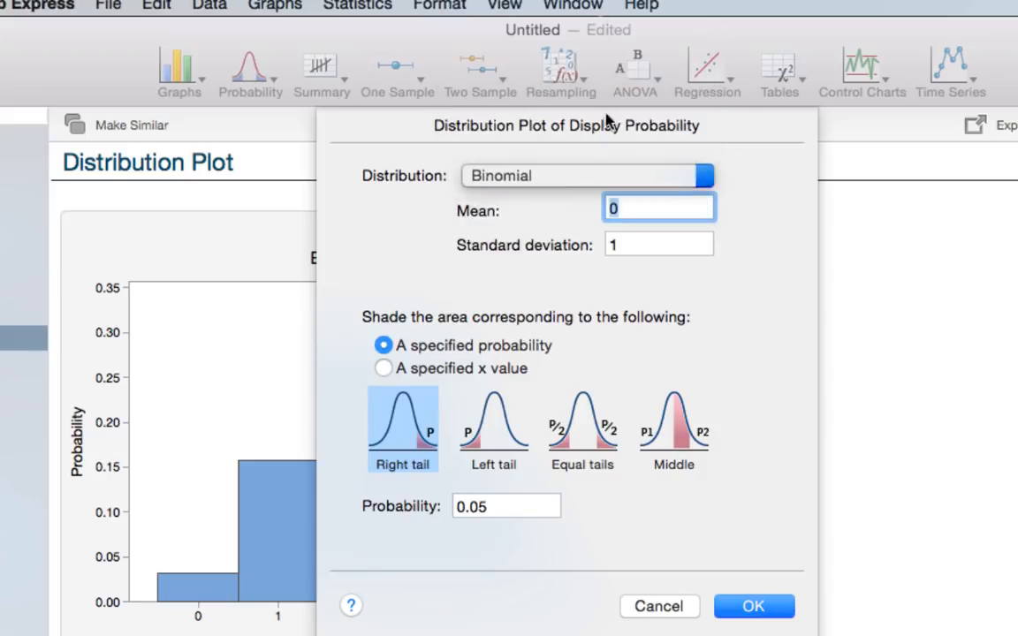
{"action": "left_click", "coordinate": [645, 207]}
{"action": "type", "text": "5"}
{"action": "left_click", "coordinate": [651, 236]}
{"action": "type", "text": "0."}
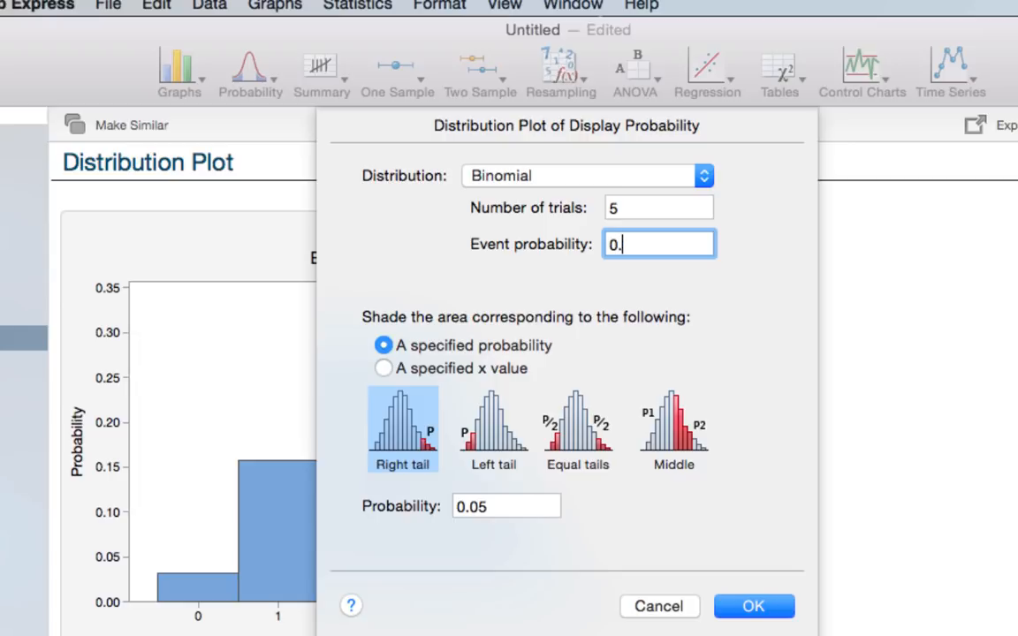
{"action": "type", "text": "50"}
- Shade the right tail from a specified x value of 3 and create the plot
{"action": "left_click", "coordinate": [386, 370]}
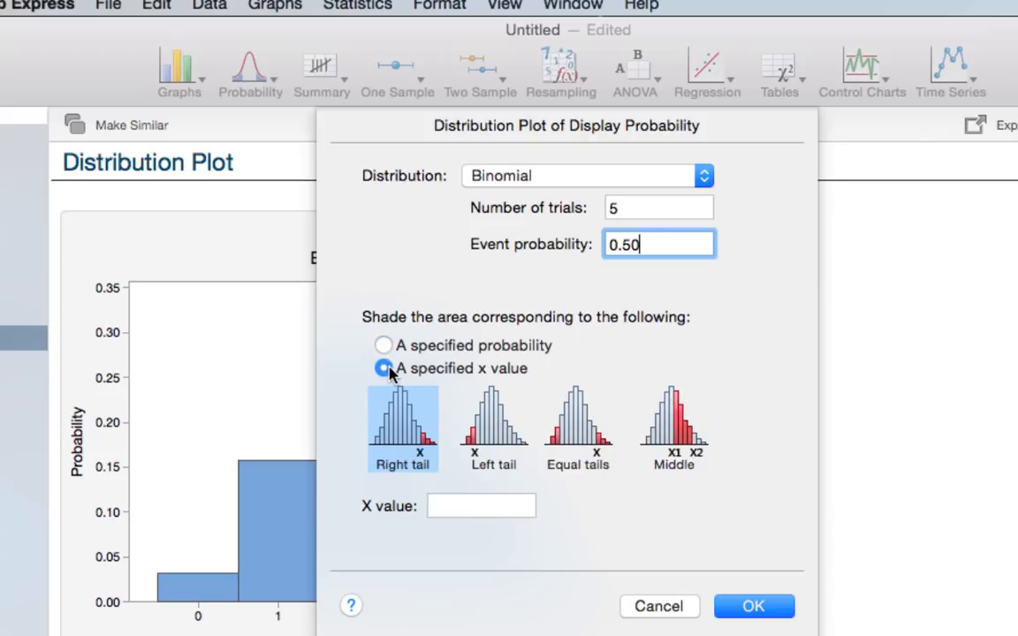
{"action": "left_click", "coordinate": [482, 506]}
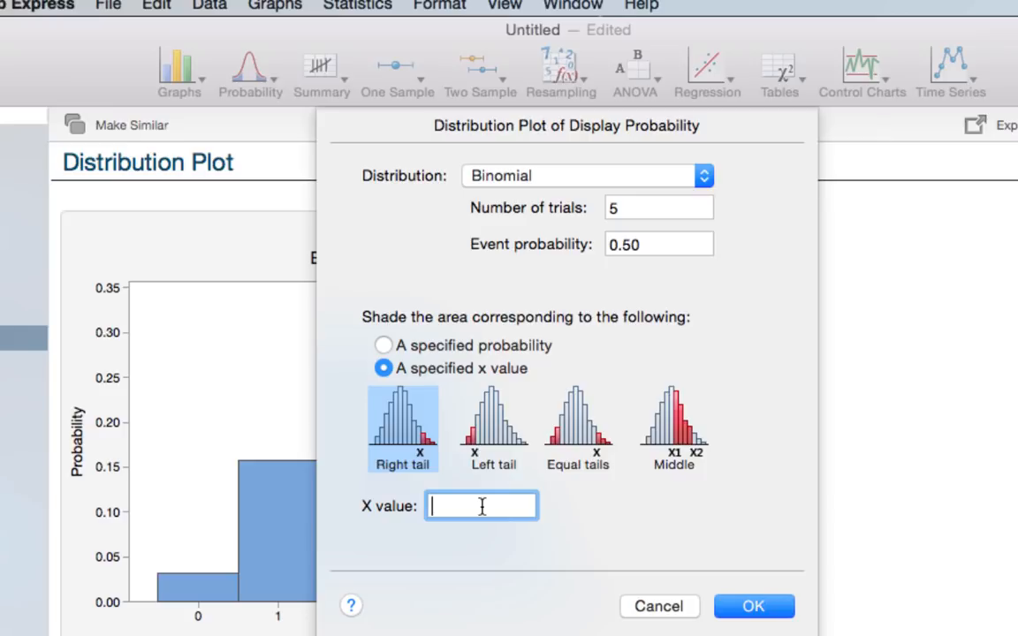
{"action": "type", "text": "3"}
{"action": "left_click", "coordinate": [743, 605]}
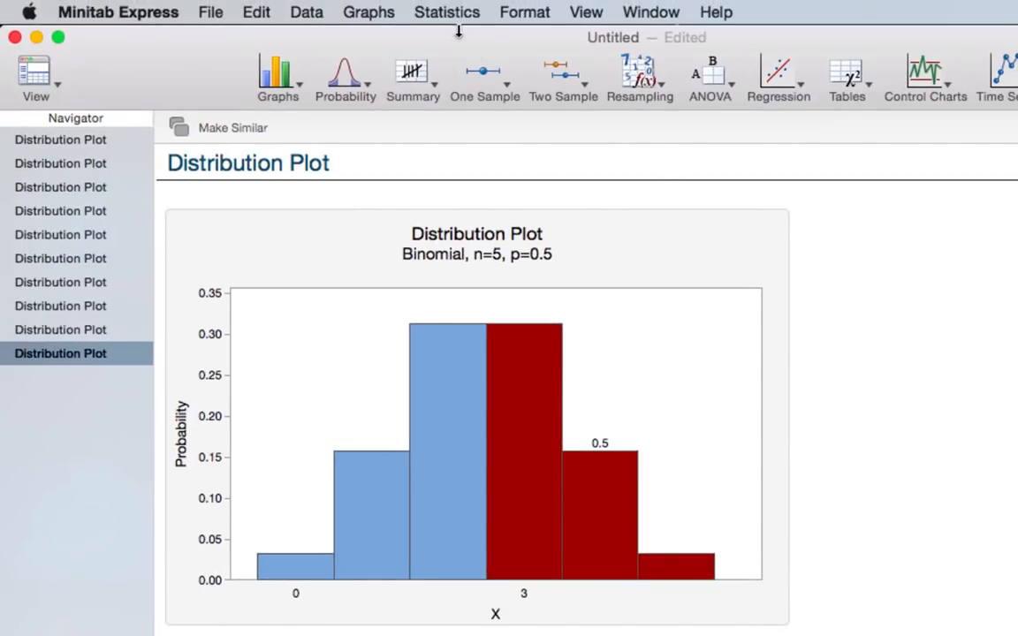
- Set up another probability display plot using a binomial distribution with 5 trials and event probability 0.50
{"action": "left_click", "coordinate": [447, 12]}
{"action": "mouse_move", "coordinate": [446, 38]}
{"action": "left_click", "coordinate": [685, 44]}
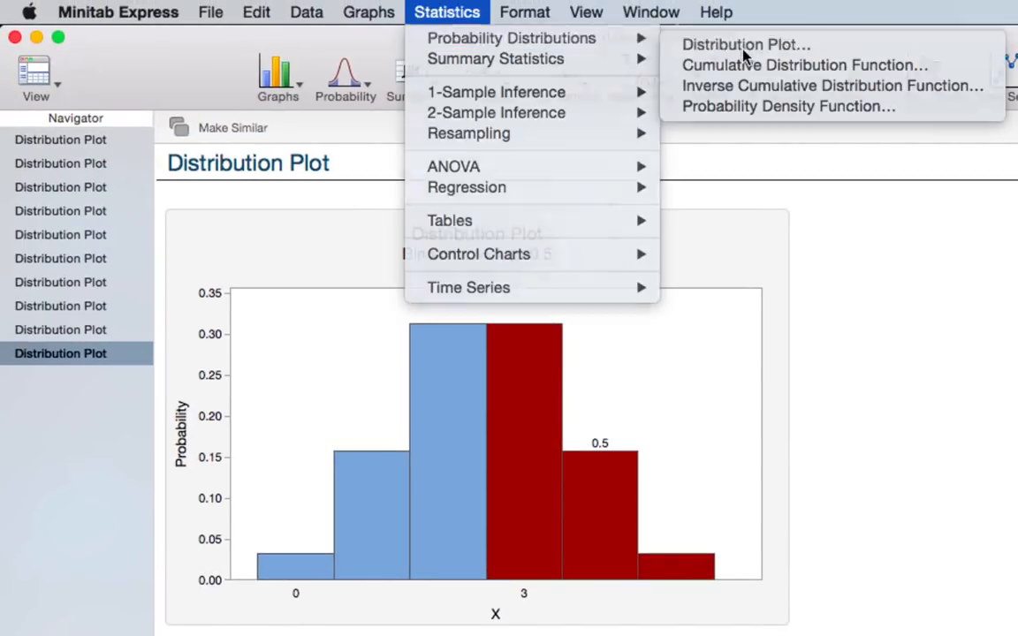
{"action": "left_click", "coordinate": [798, 204]}
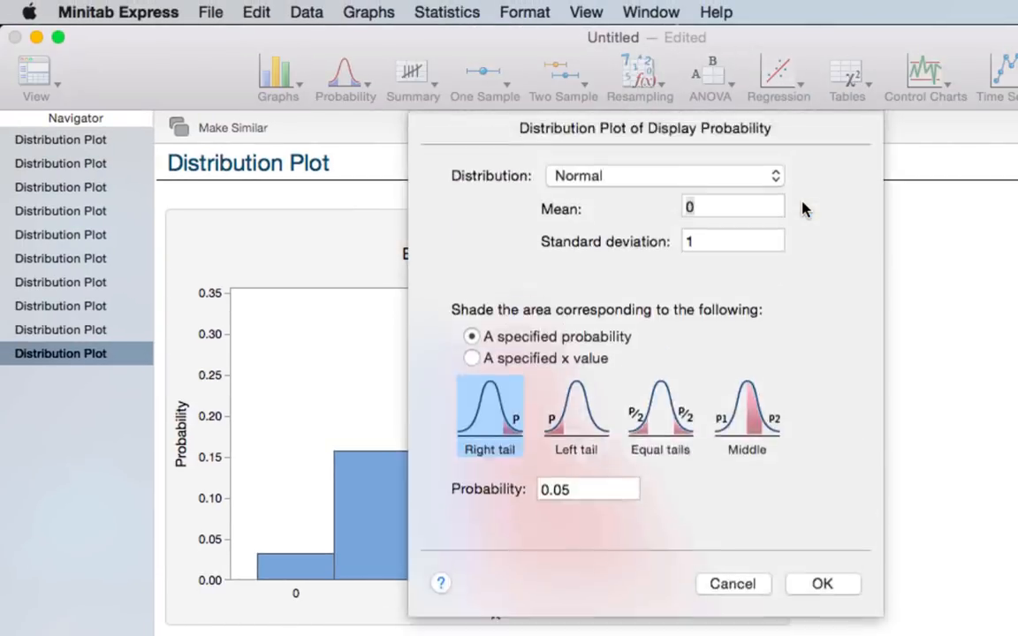
{"action": "left_click", "coordinate": [776, 175]}
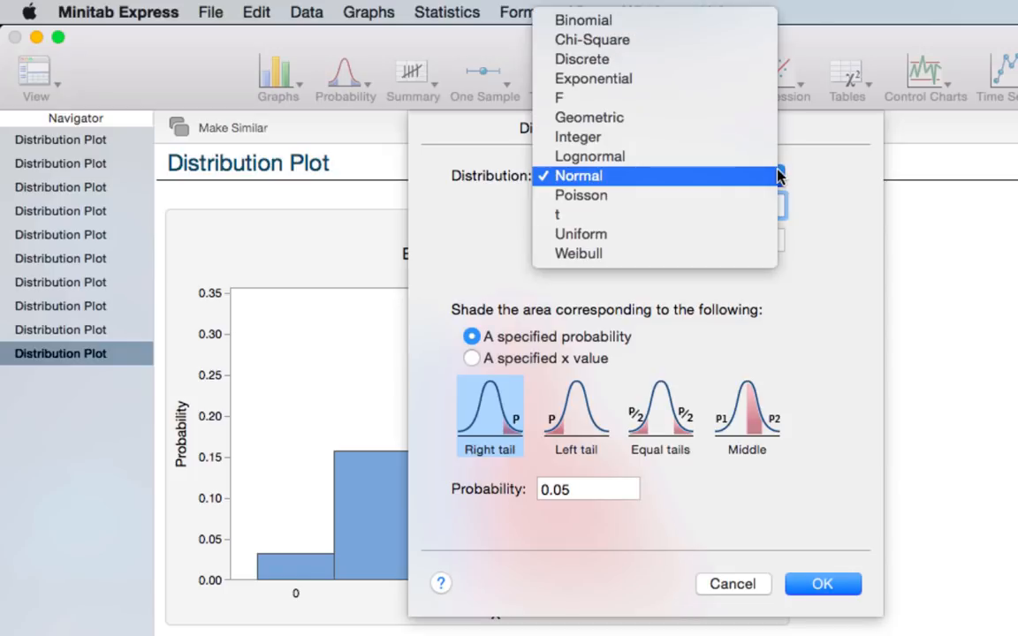
{"action": "left_click", "coordinate": [635, 24]}
{"action": "left_click", "coordinate": [696, 204]}
{"action": "type", "text": "5"}
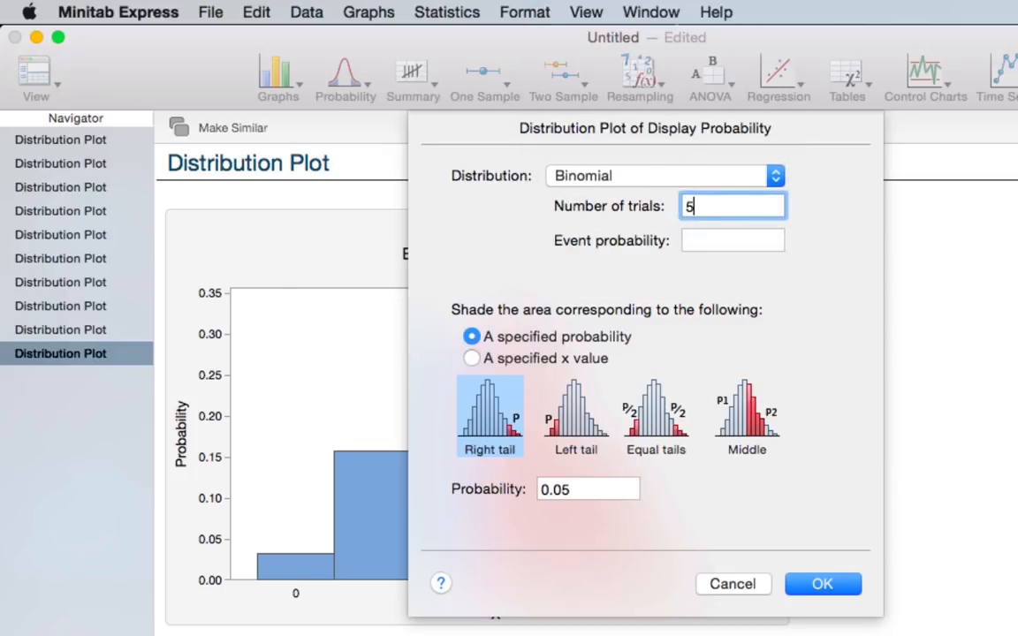
{"action": "key", "text": "Tab"}
{"action": "type", "text": "0.50"}
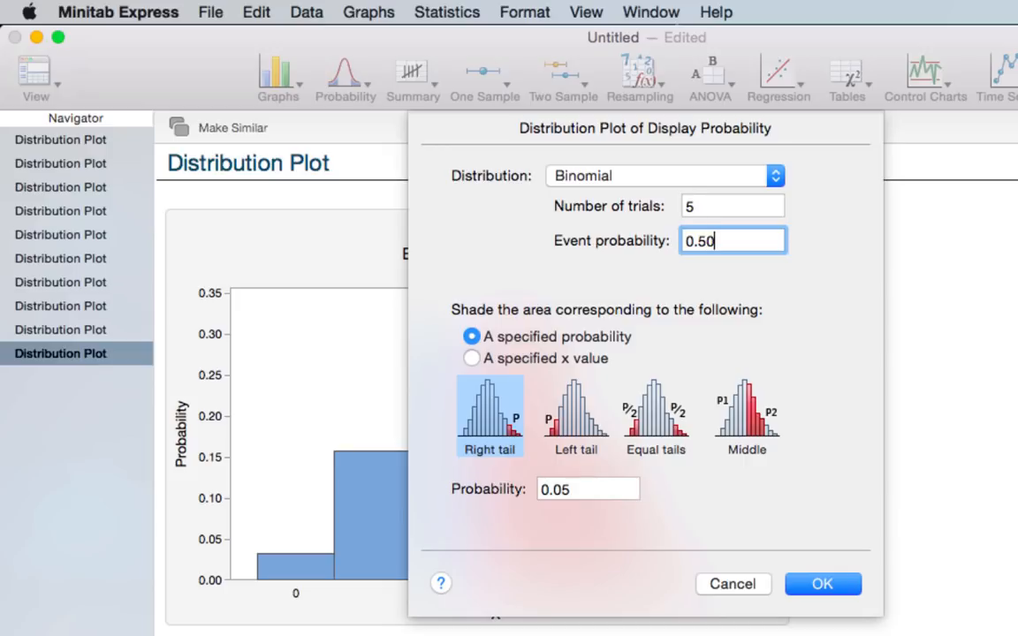
- Shade the middle region between x values 2 and 4 and create the plot
{"action": "left_click", "coordinate": [528, 358]}
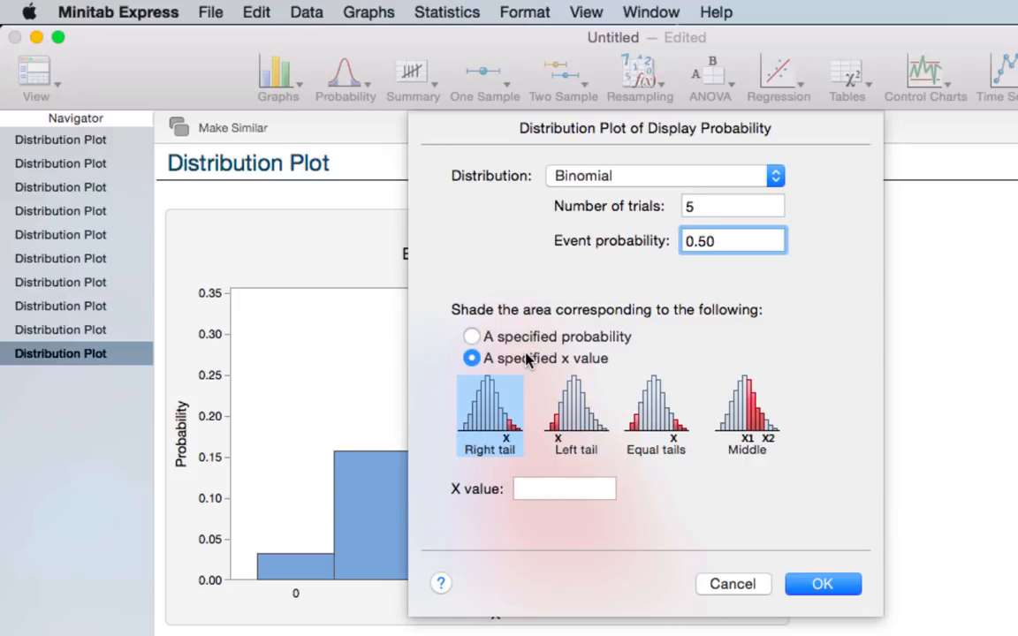
{"action": "left_click", "coordinate": [742, 422]}
{"action": "left_click", "coordinate": [591, 486]}
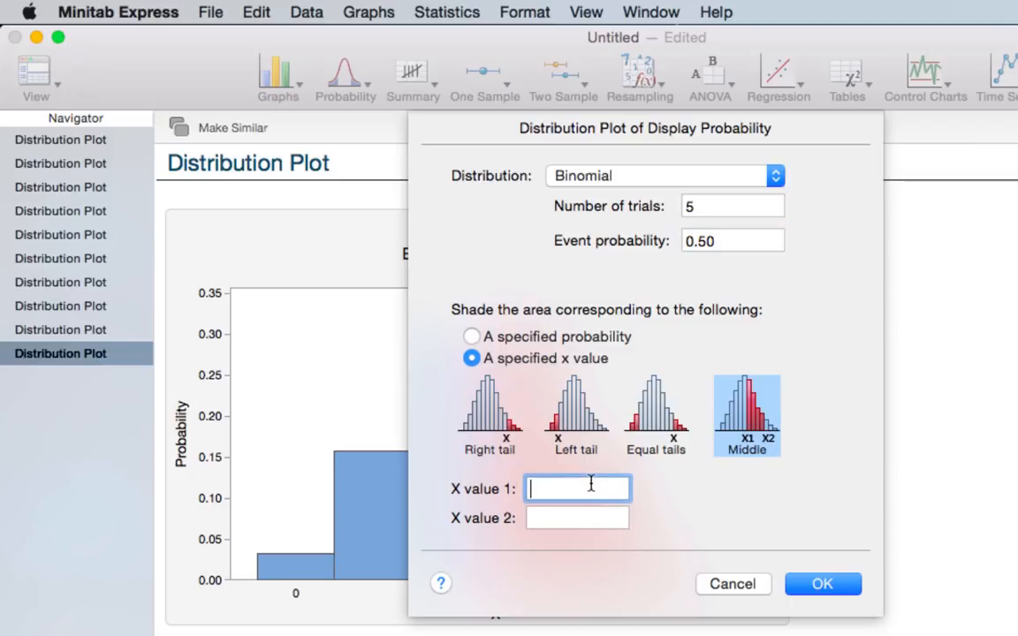
{"action": "type", "text": "2"}
{"action": "left_click", "coordinate": [582, 517]}
{"action": "type", "text": "4"}
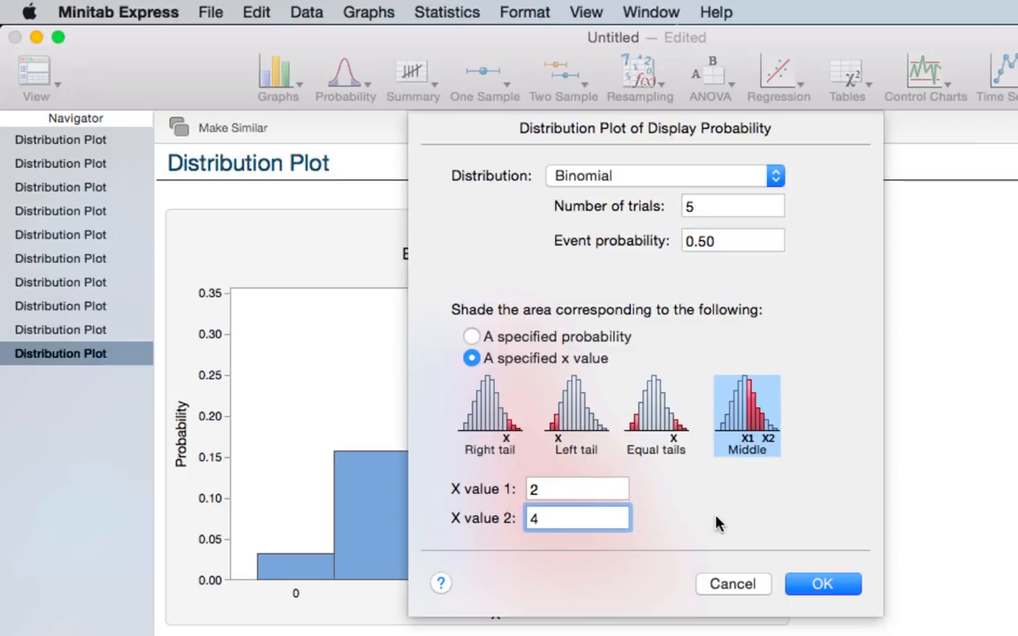
{"action": "left_click", "coordinate": [822, 585]}
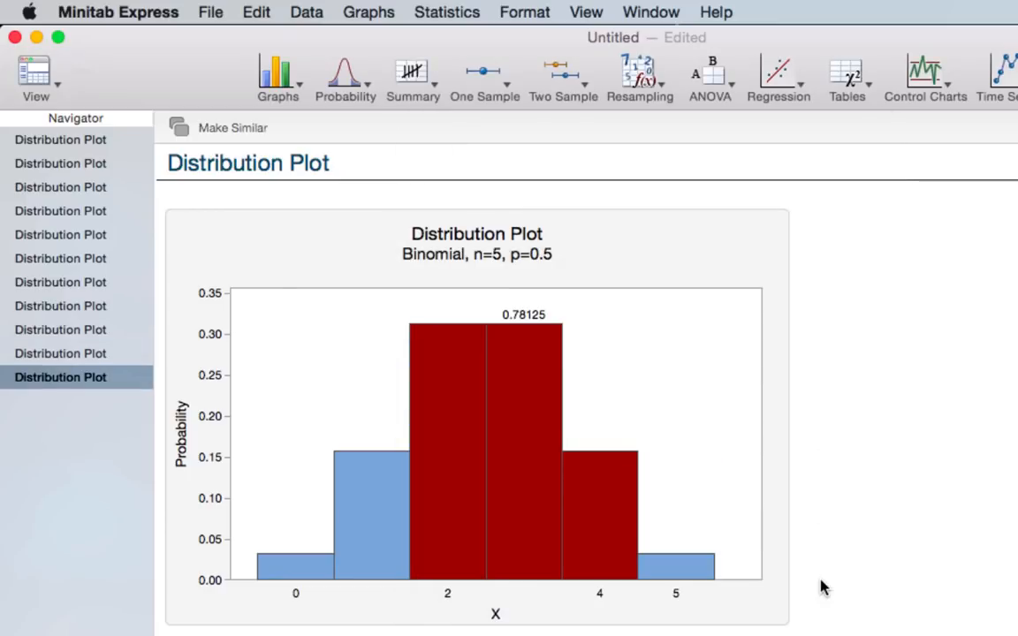